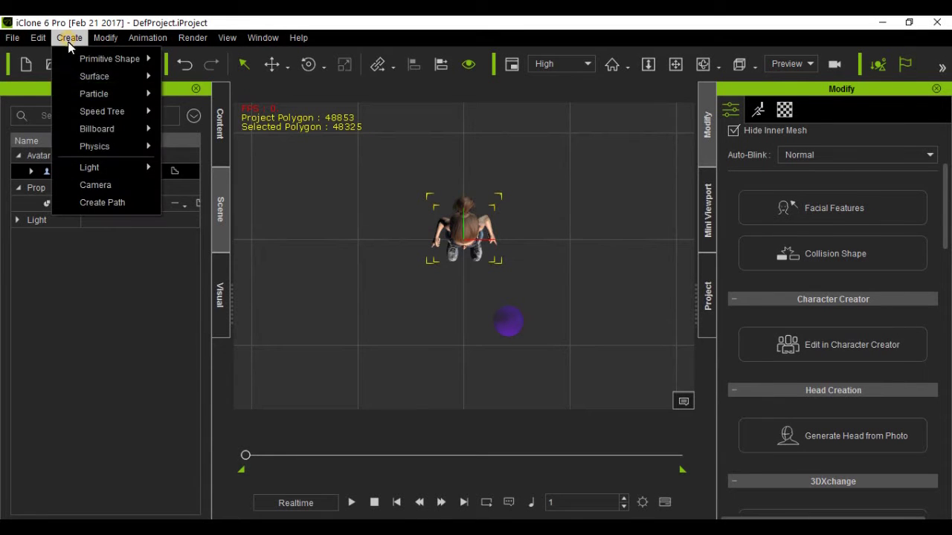
Start a new motion path and place its first points looping up past the ball.
left_click(96, 202)
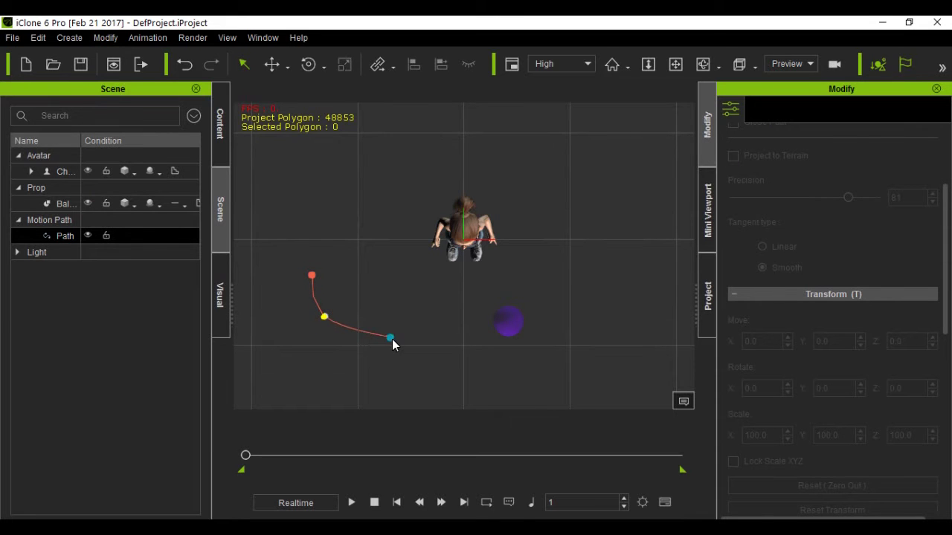
left_click(392, 339)
left_click(578, 327)
left_click(565, 243)
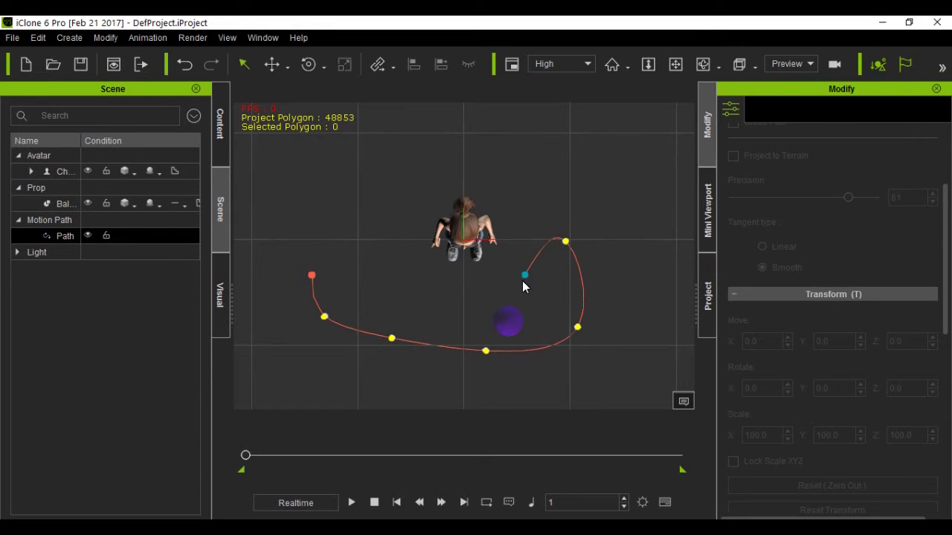
left_click(522, 281)
left_click(457, 317)
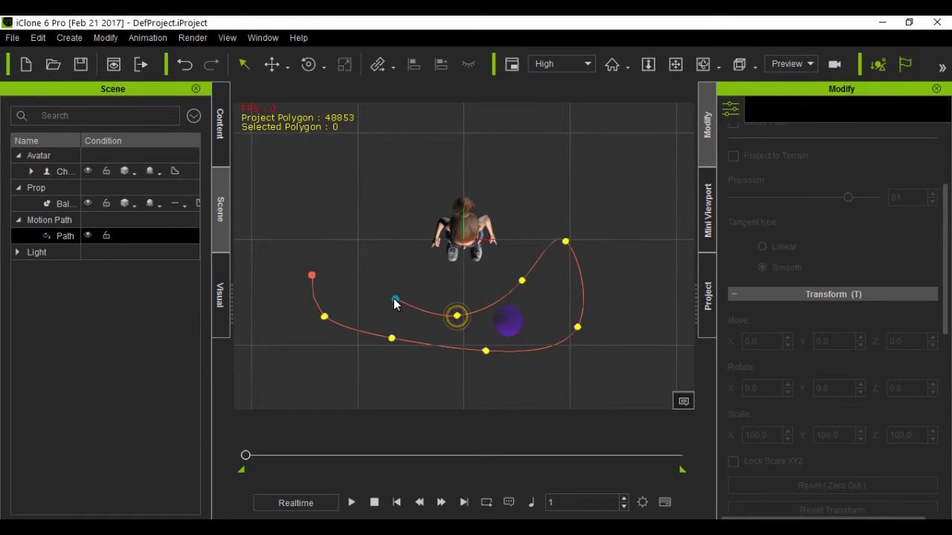
left_click(388, 293)
Add the inner-loop points near the path's start and finish the path.
left_click(344, 283)
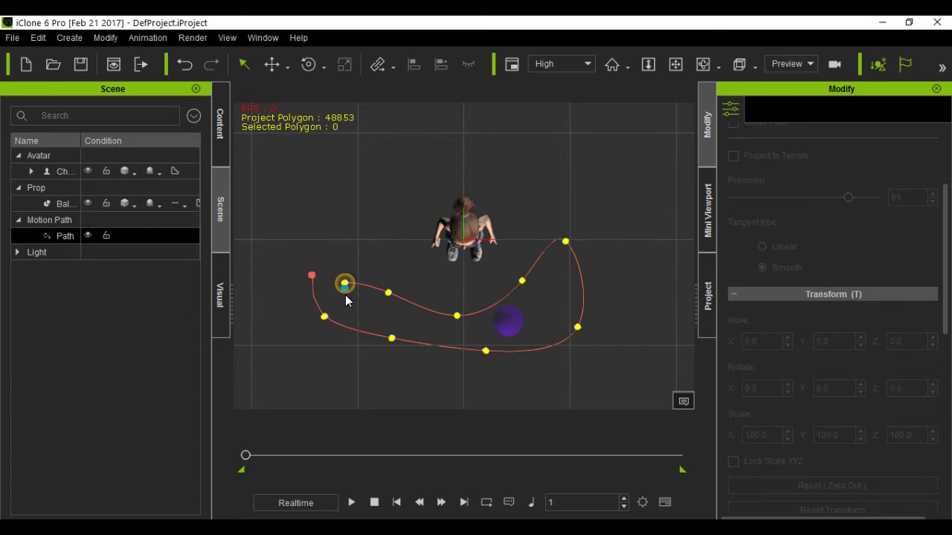
left_click(367, 311)
left_click(445, 331)
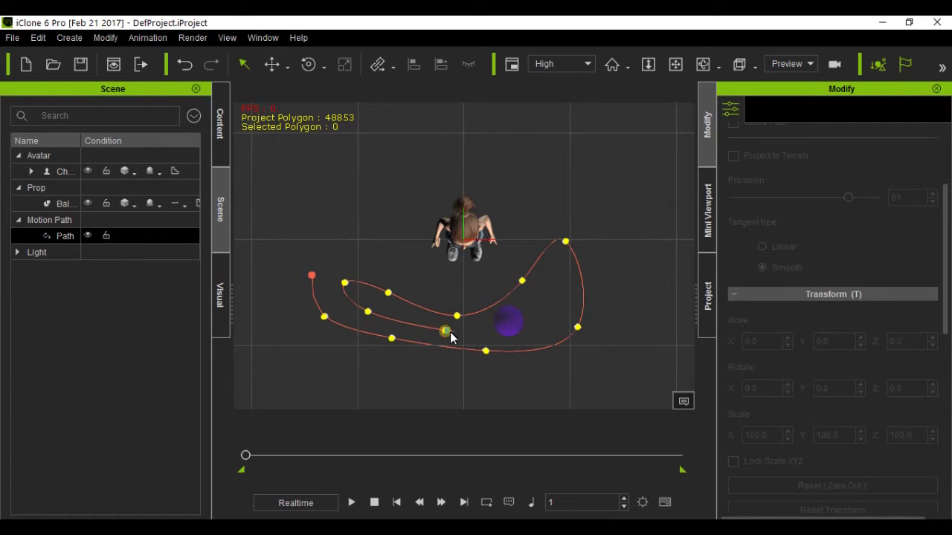
left_click(480, 334)
left_click(536, 322)
right_click(554, 280)
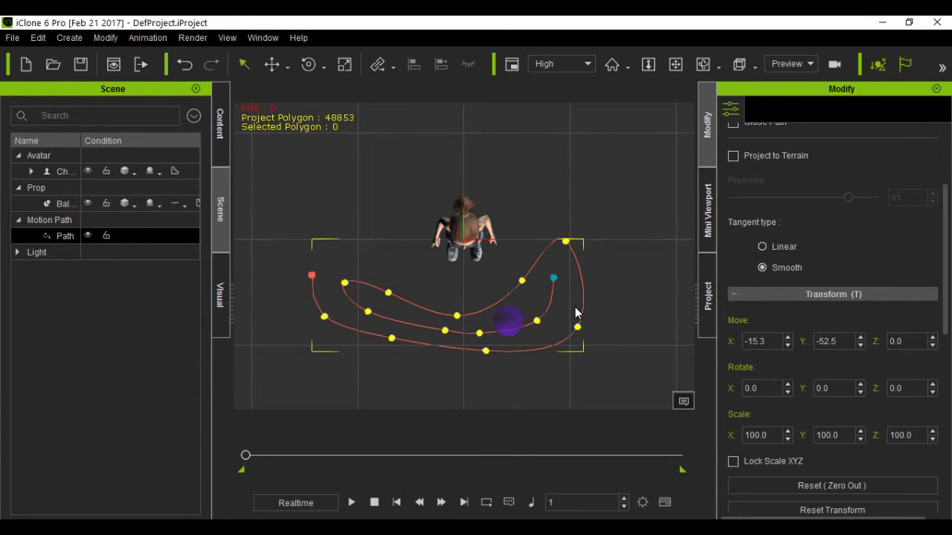
Attach Ball to the motion path with Pick Path, then move to a later frame.
left_click(65, 203)
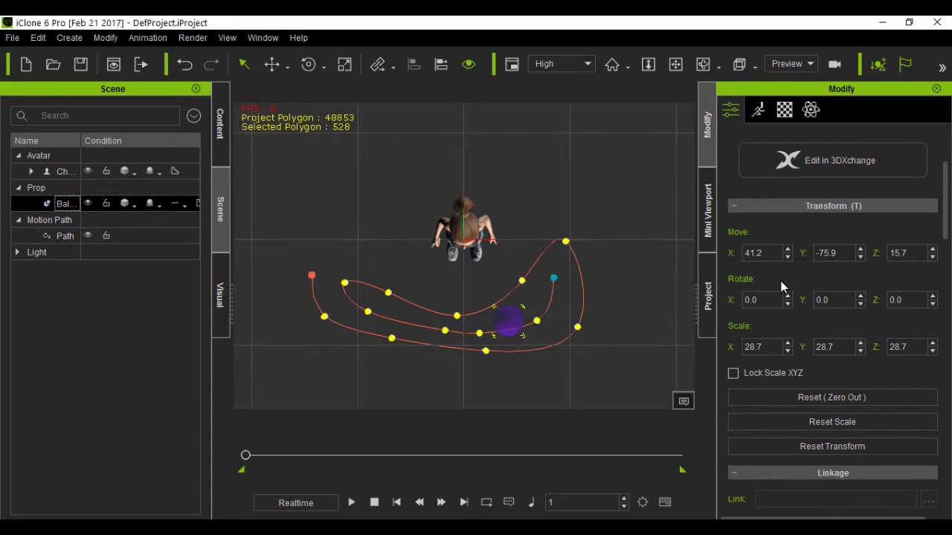
scroll(794, 291, "down", 15)
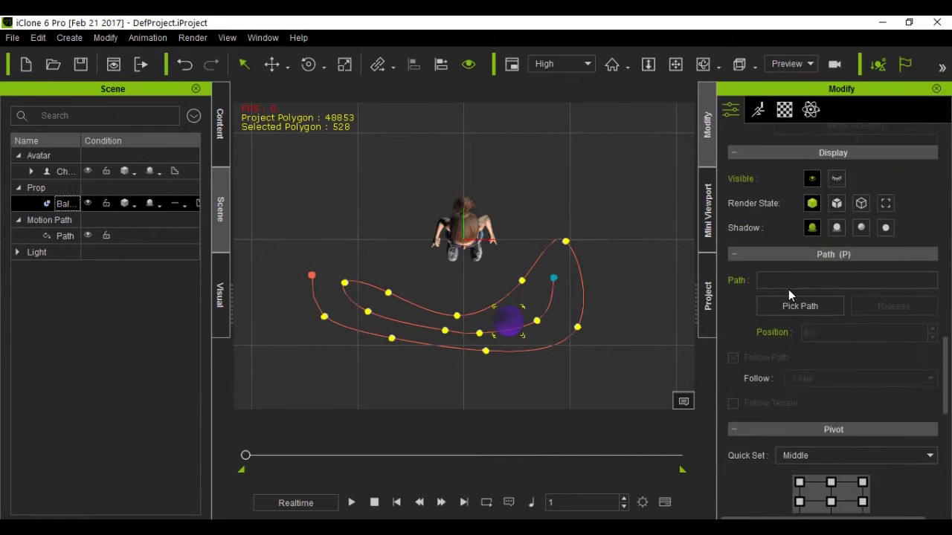
left_click(789, 304)
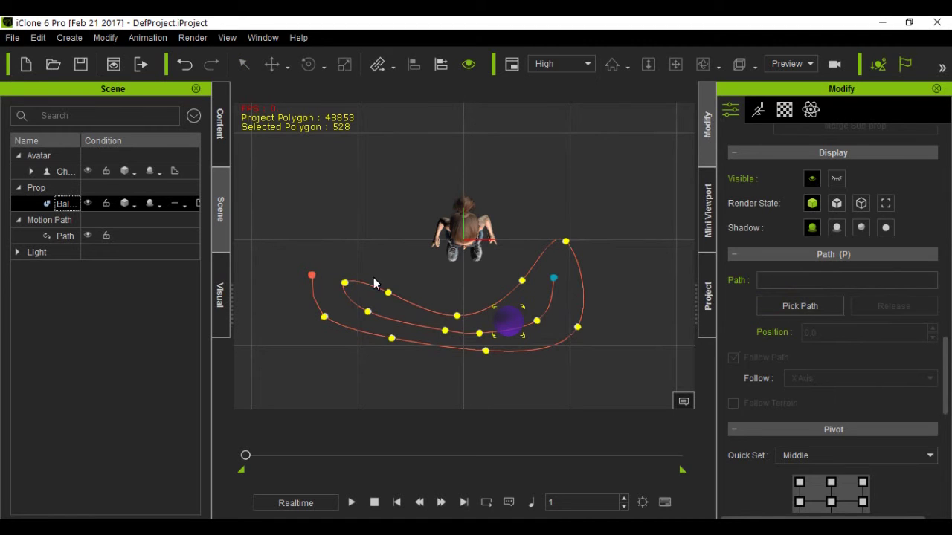
left_click(312, 278)
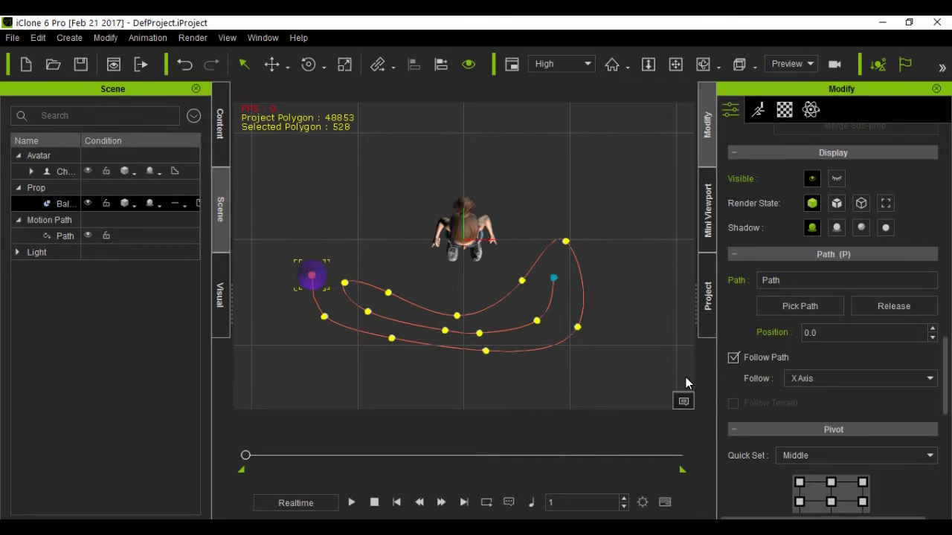
left_click_drag(245, 455, 314, 456)
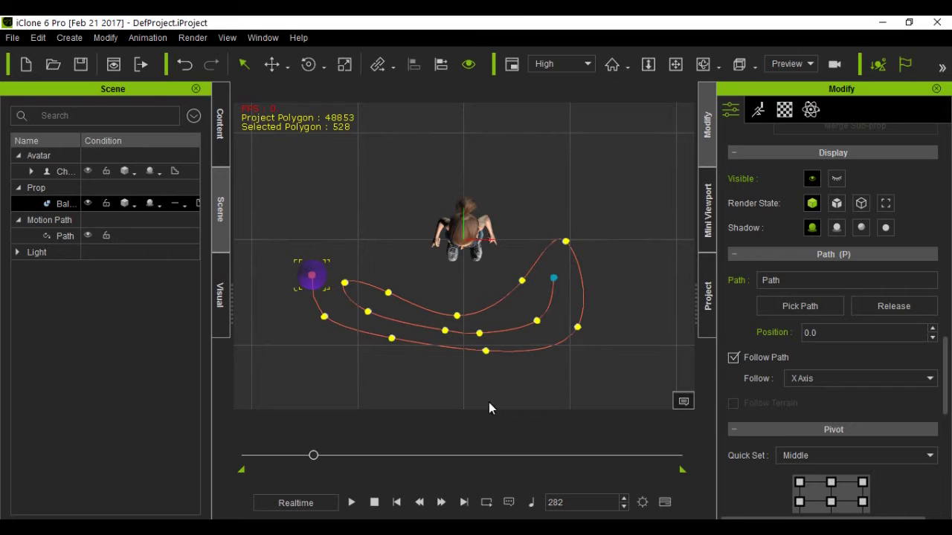
Key the ball at early path points, including frames 561 and 710.
left_click(783, 301)
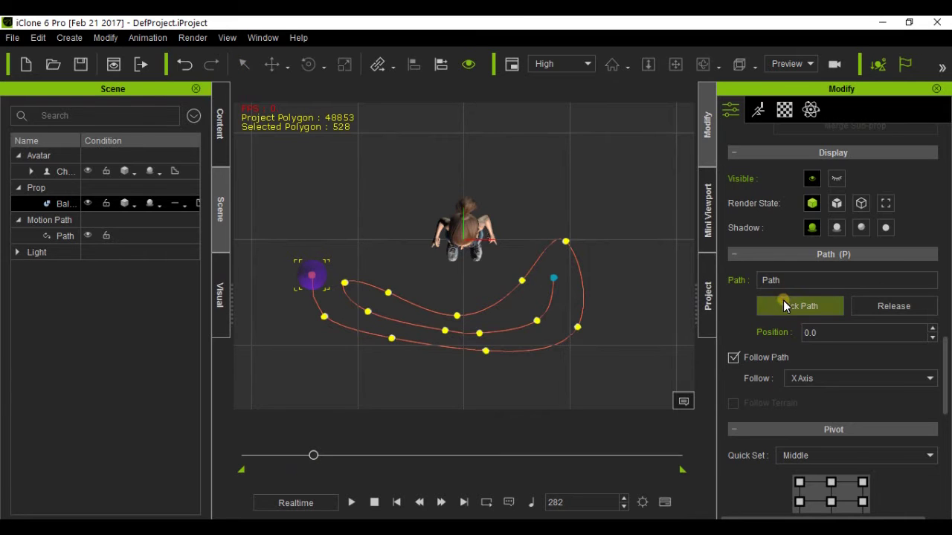
left_click(323, 318)
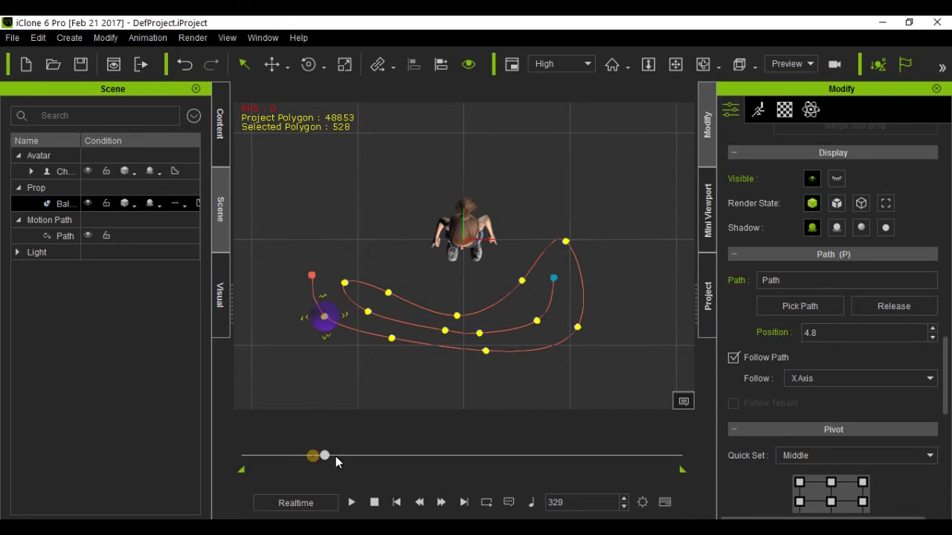
left_click_drag(335, 461, 381, 456)
left_click(771, 303)
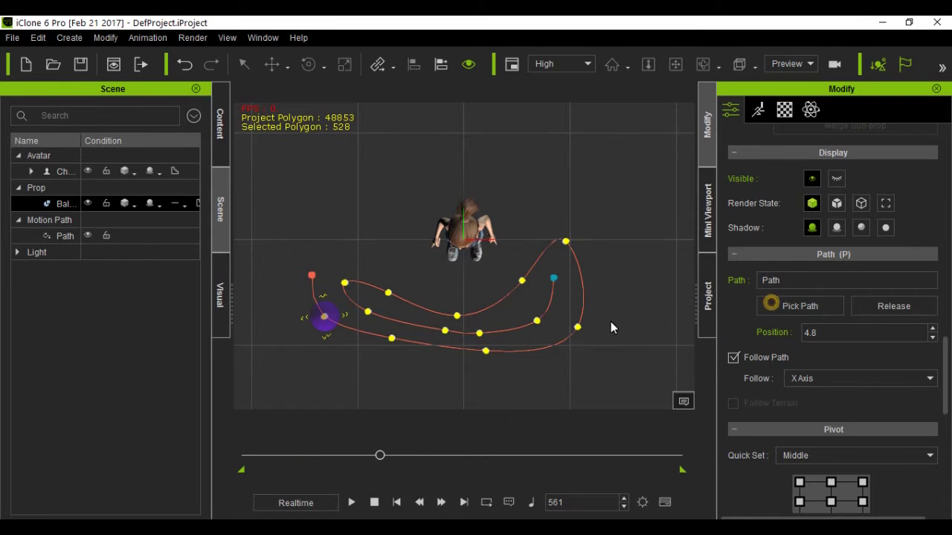
left_click(392, 339)
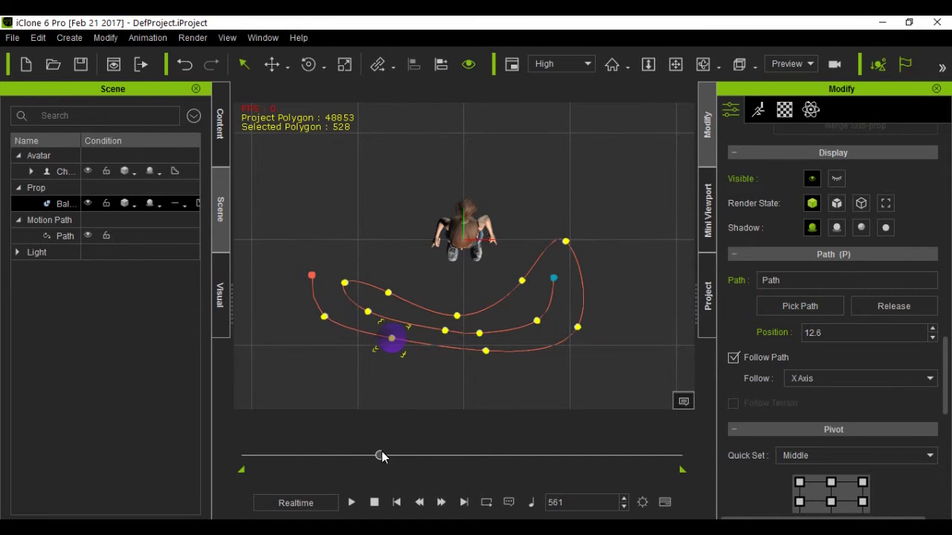
left_click(412, 459)
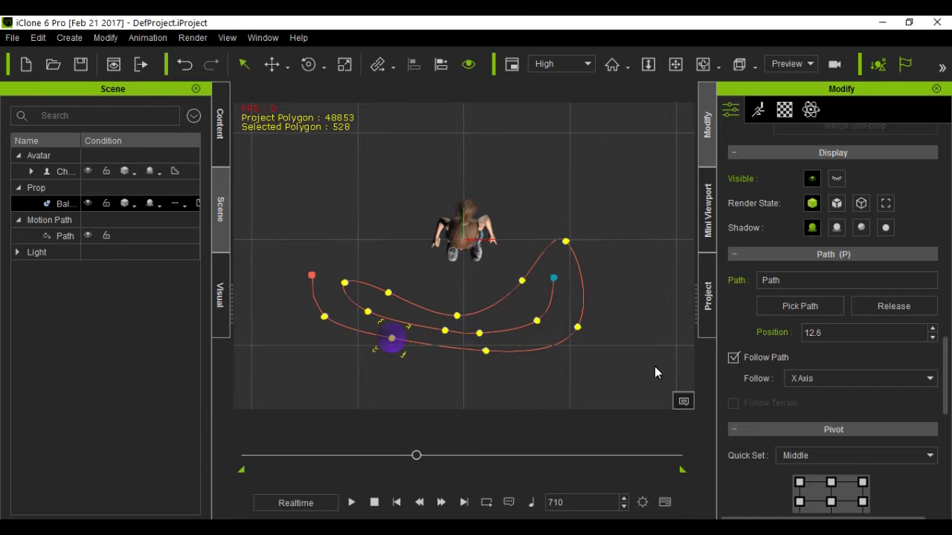
left_click(785, 307)
left_click(485, 353)
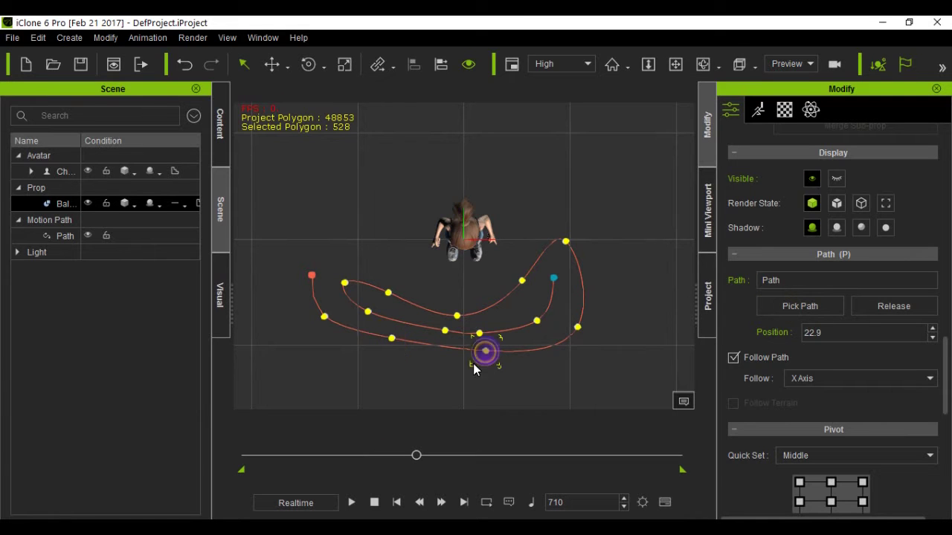
Key the ball at the rightmost point (frame 927), top point (frame 1129), and position 50.3.
left_click_drag(415, 457, 468, 455)
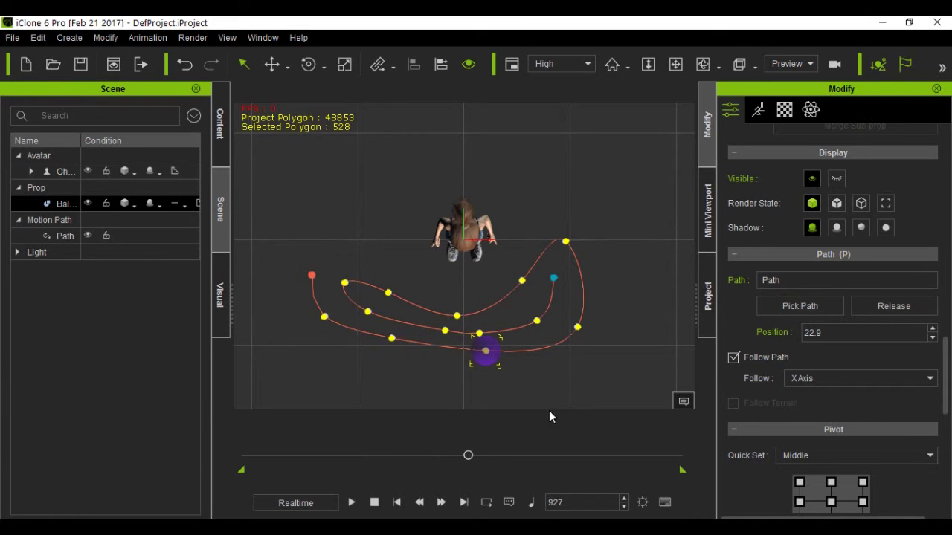
left_click(772, 306)
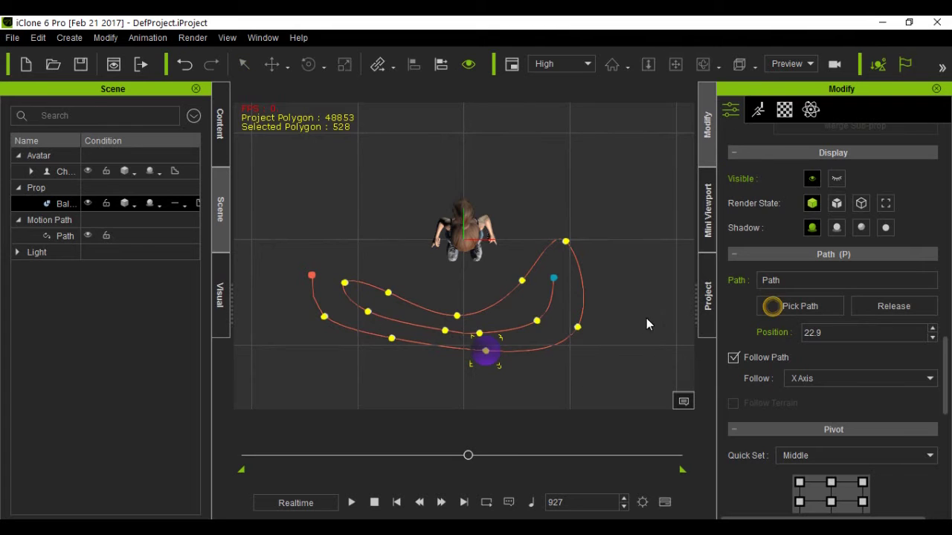
left_click(578, 329)
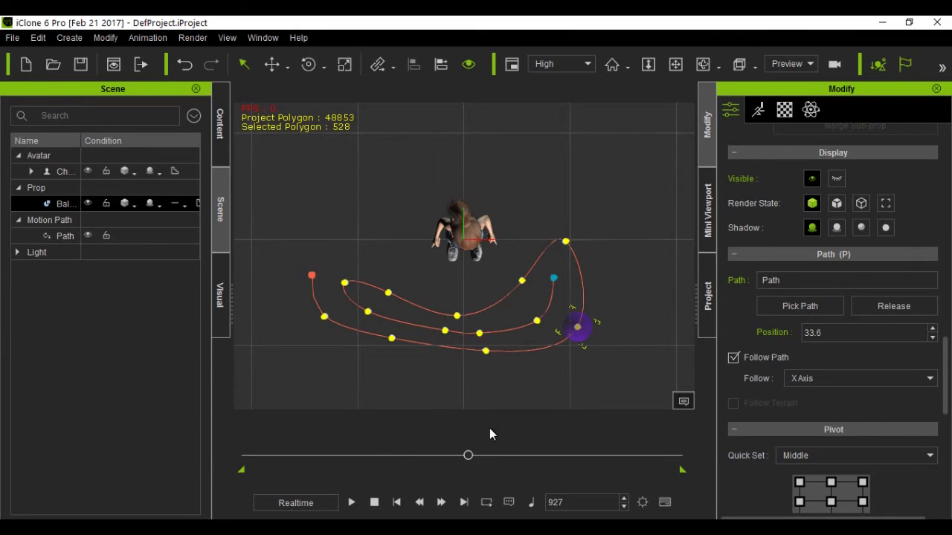
left_click_drag(468, 456, 516, 456)
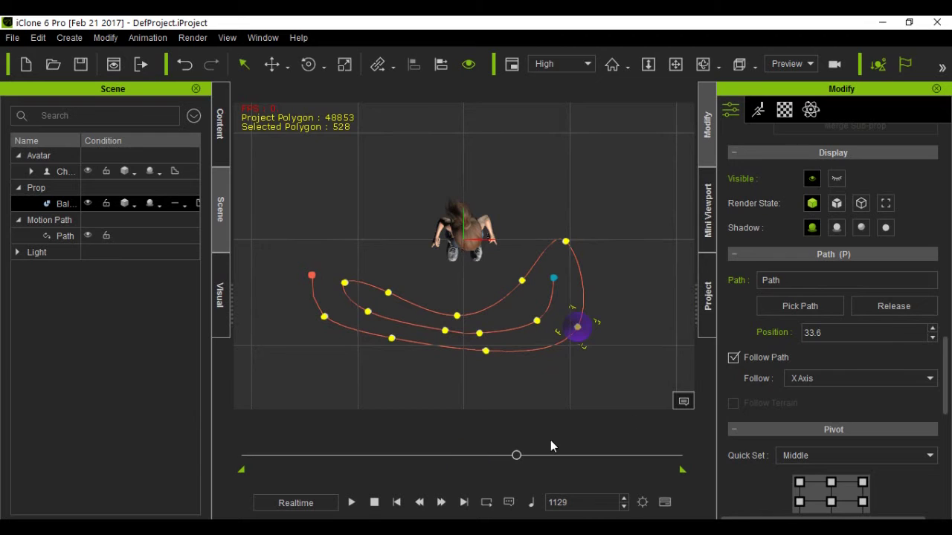
left_click(781, 307)
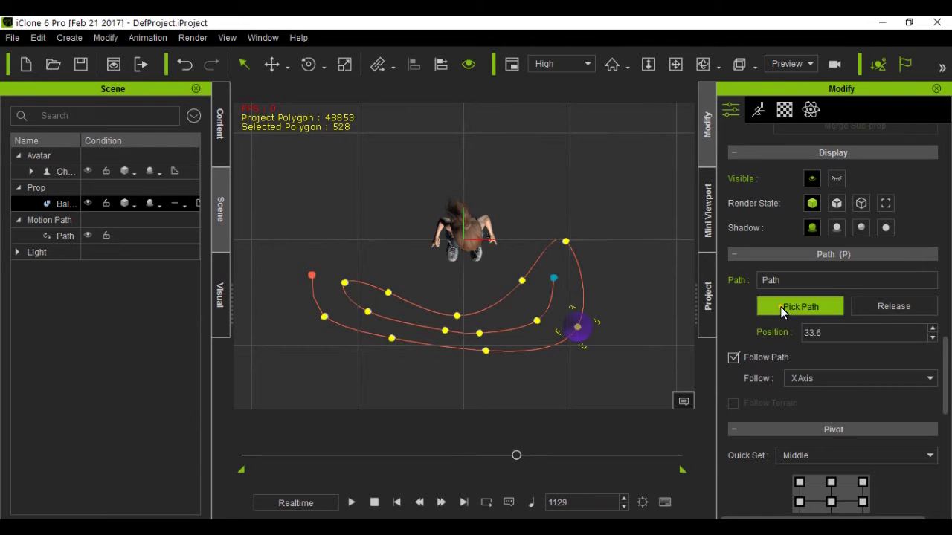
left_click(565, 243)
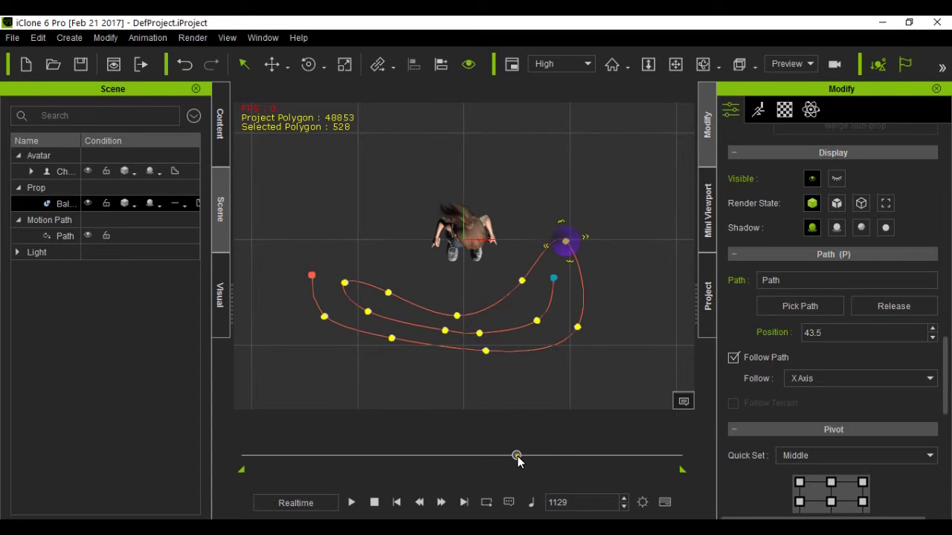
left_click(796, 305)
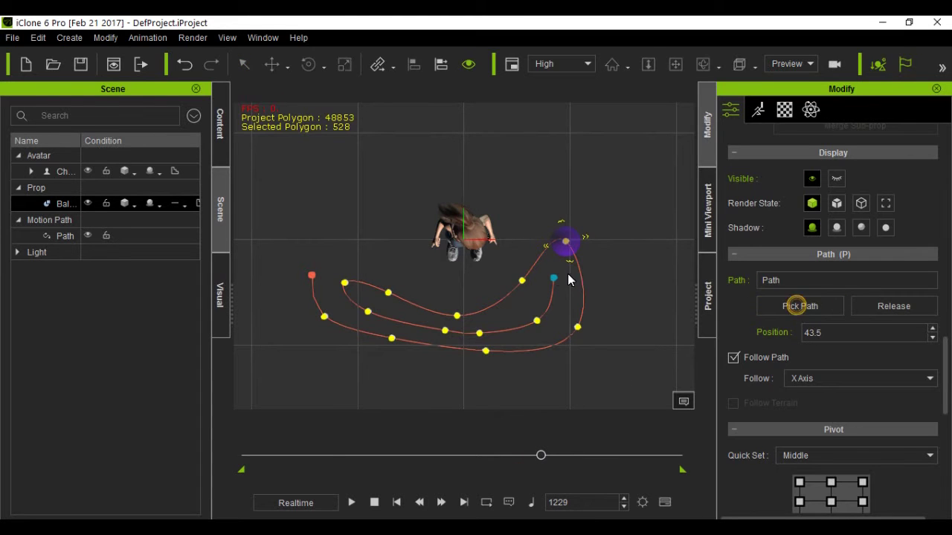
left_click(521, 281)
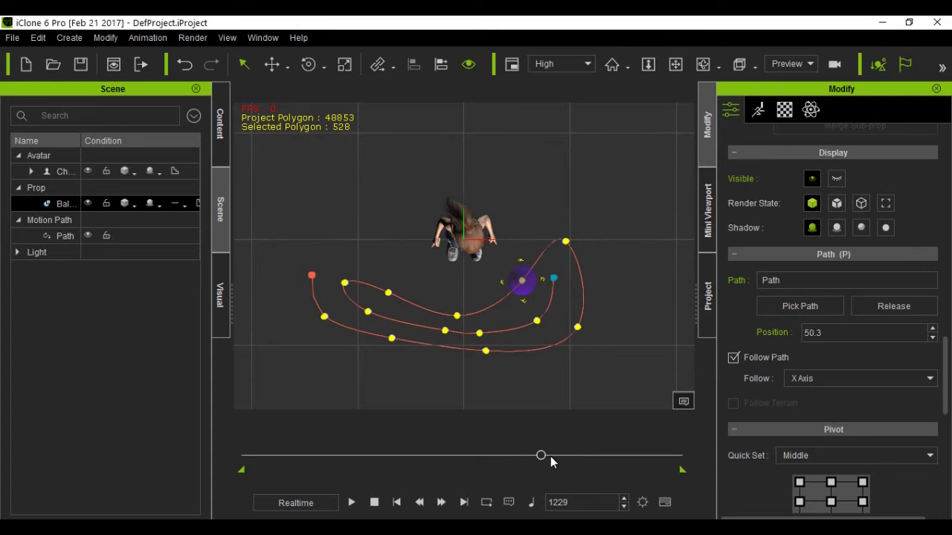
Key path positions 58.6 at frame 1311, 66.6 at 1340, and 71.5 at 1428.
left_click_drag(540, 456, 559, 456)
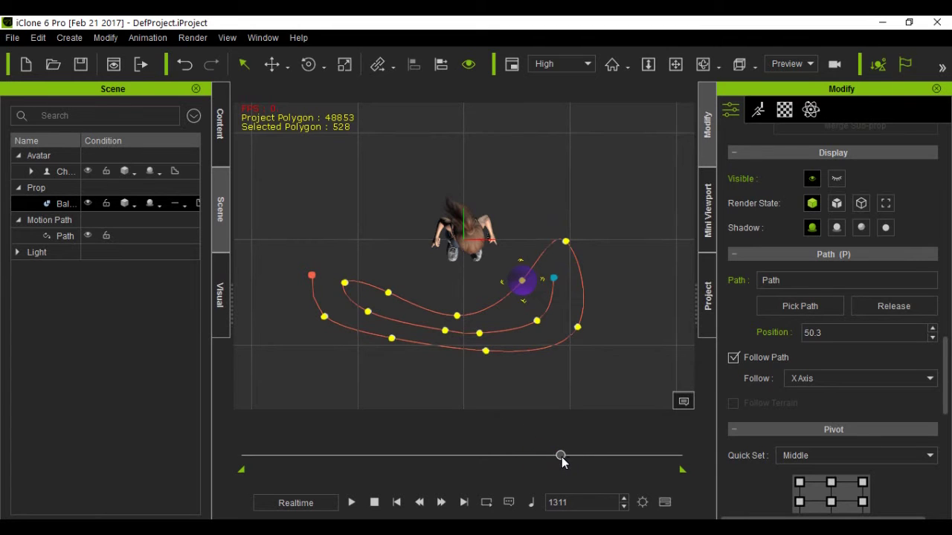
left_click(776, 309)
left_click(457, 316)
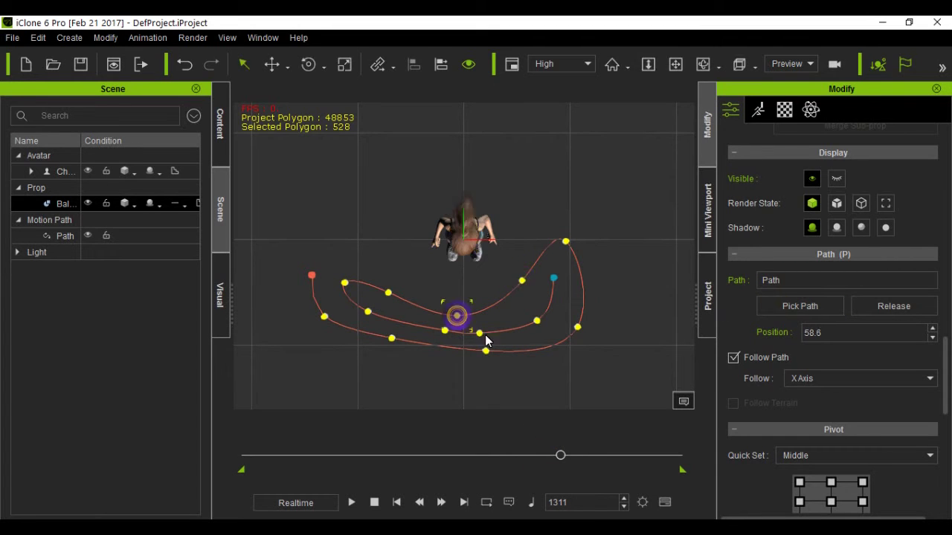
left_click_drag(560, 455, 570, 455)
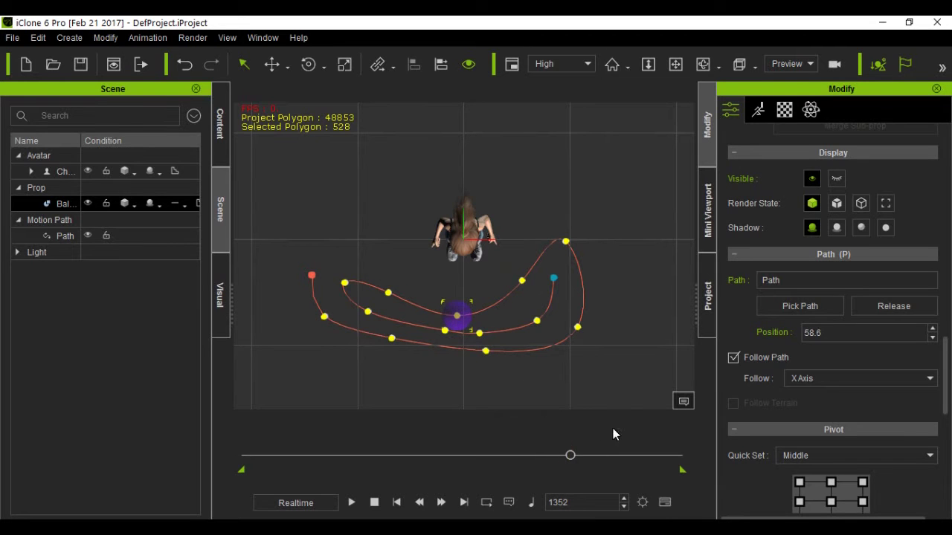
left_click(781, 306)
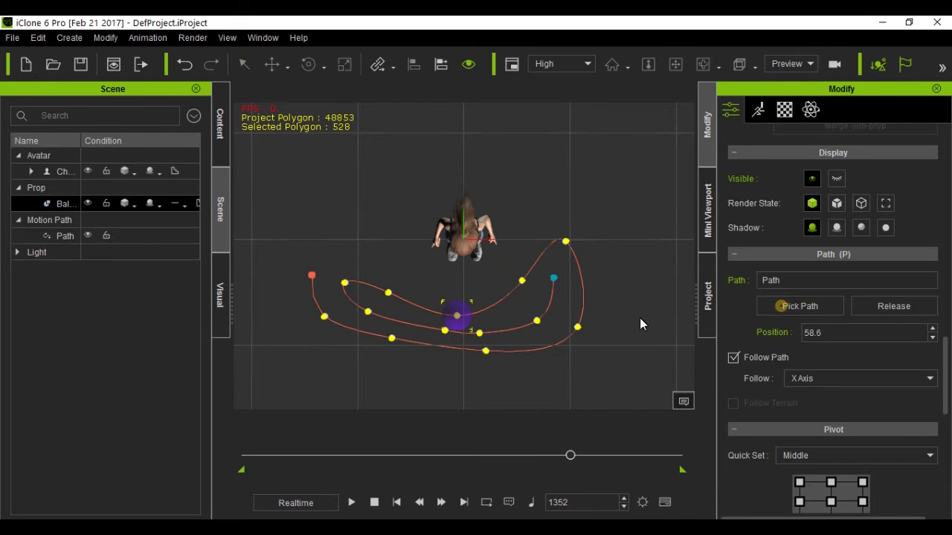
left_click(388, 295)
left_click_drag(571, 458, 589, 459)
left_click(777, 307)
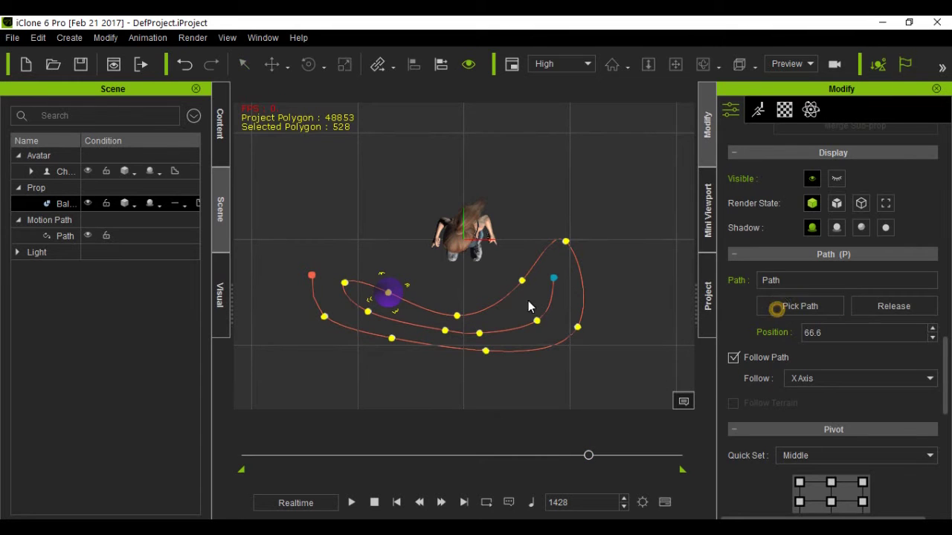
left_click(345, 285)
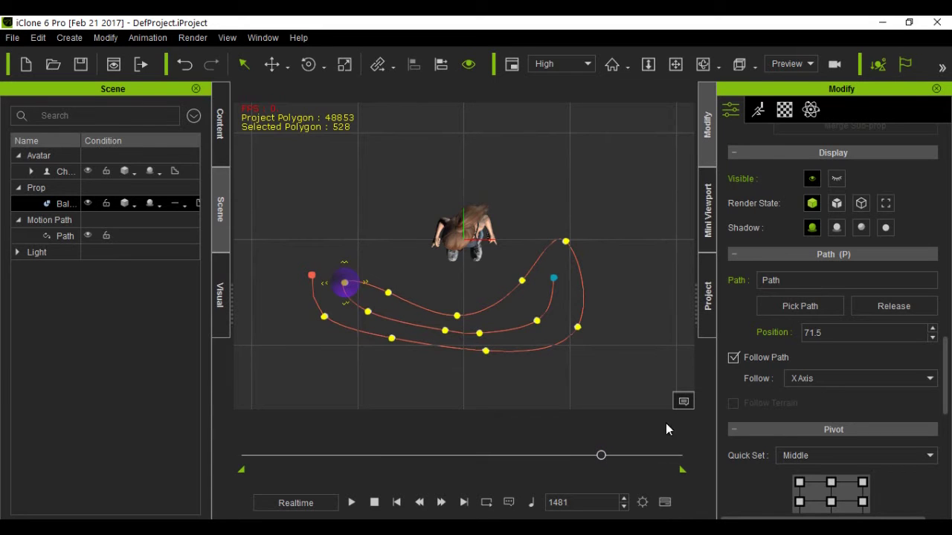
Key path positions 76.0, 84.6, and 88.4 at frame 1560.
left_click(776, 307)
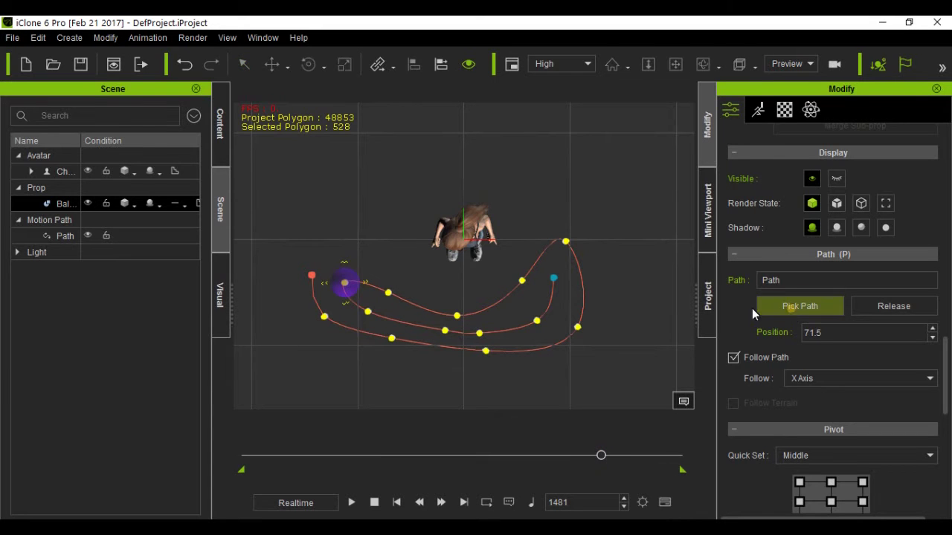
left_click(367, 312)
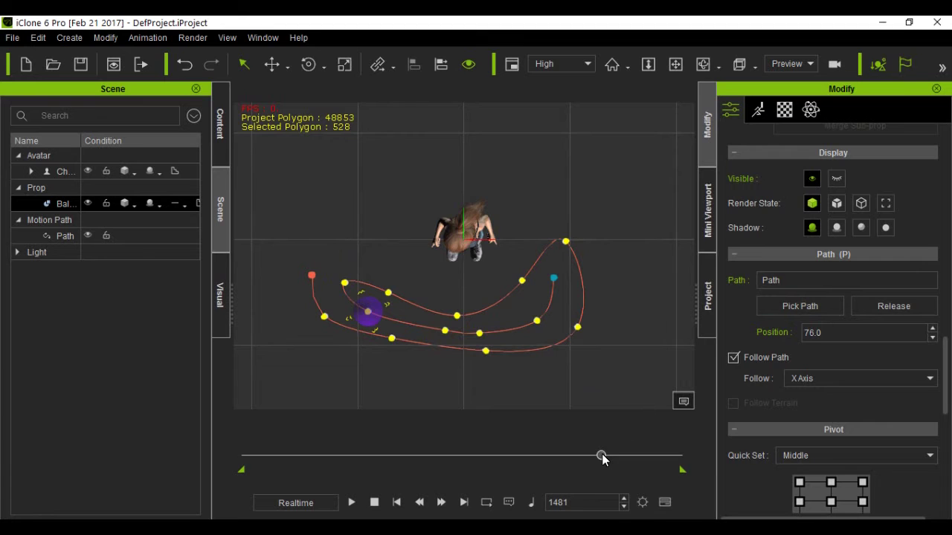
left_click_drag(602, 456, 608, 456)
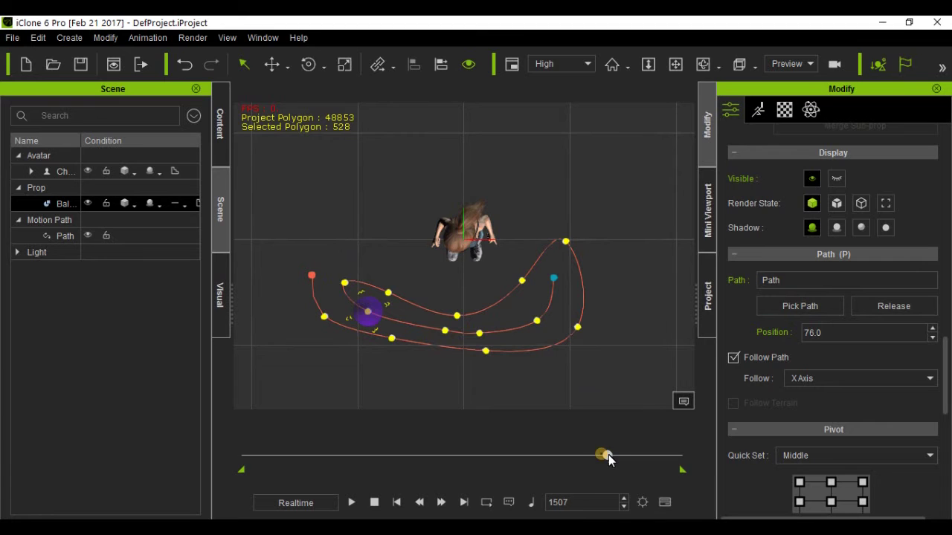
left_click(775, 309)
left_click(445, 336)
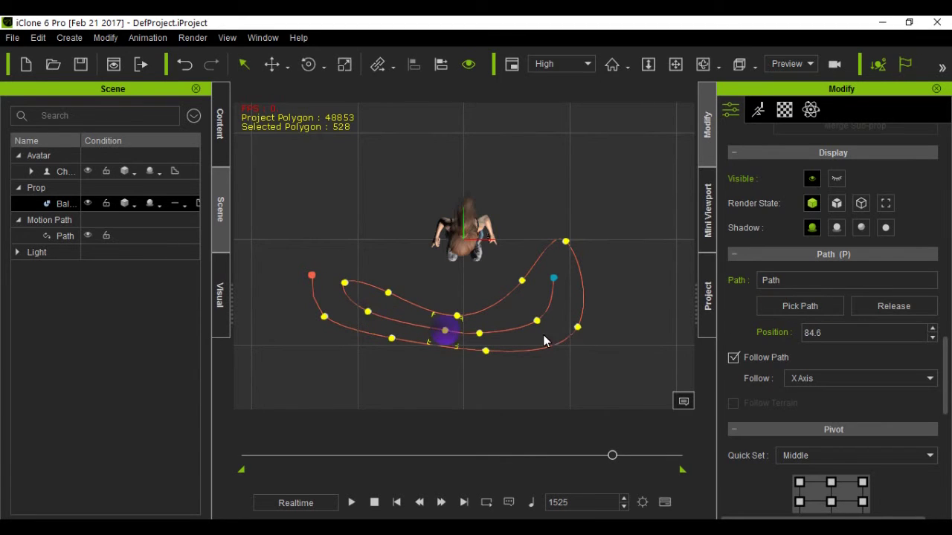
left_click_drag(612, 456, 620, 455)
left_click(773, 306)
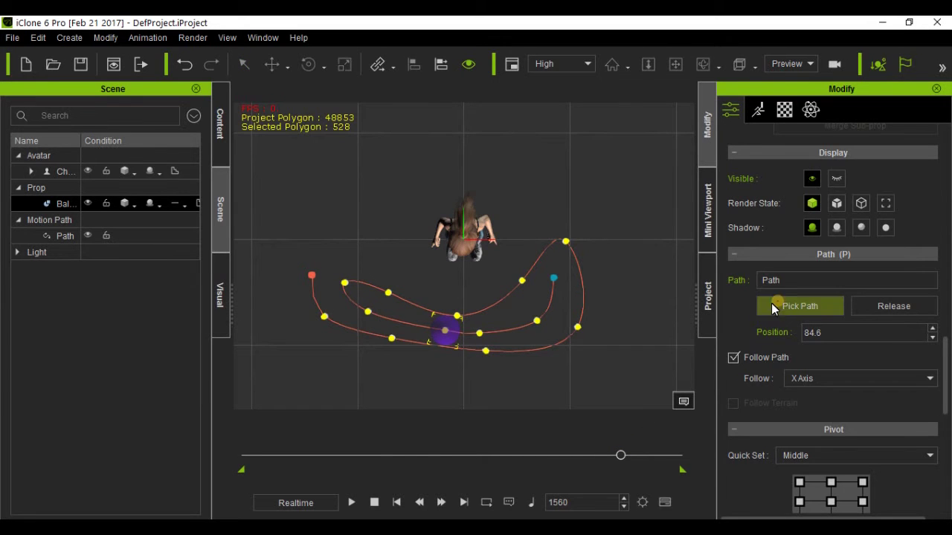
left_click(480, 339)
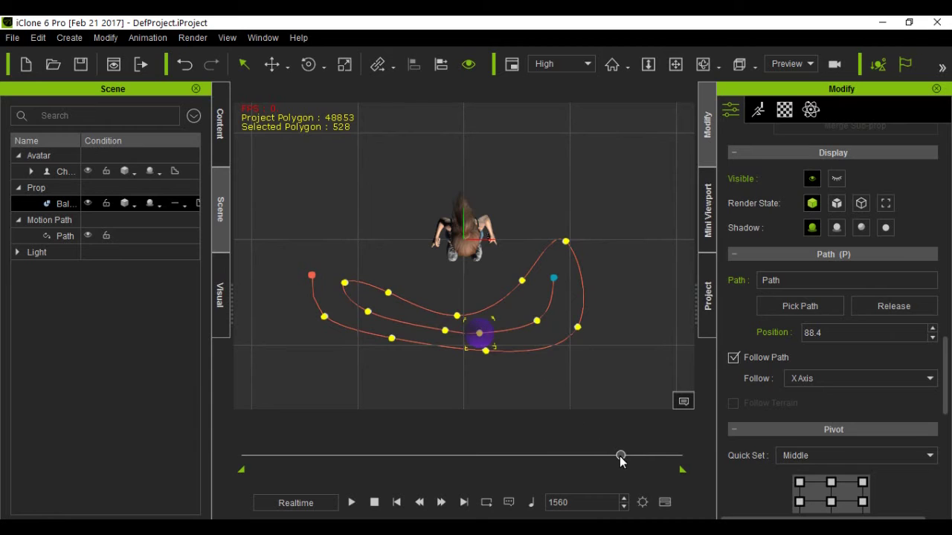
Key position 94.8 at frame 1624 and the path's end point at frame 1800.
left_click_drag(621, 459, 636, 458)
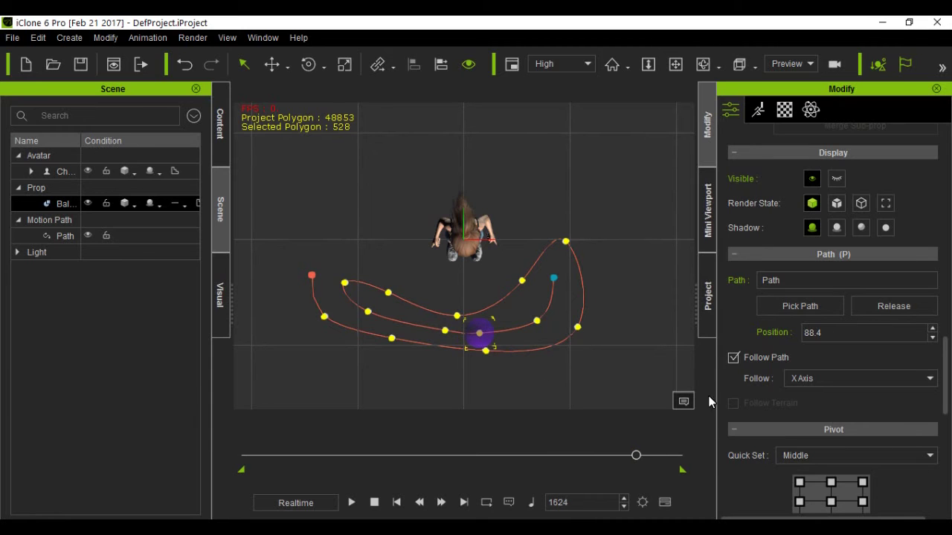
left_click(776, 308)
left_click(536, 323)
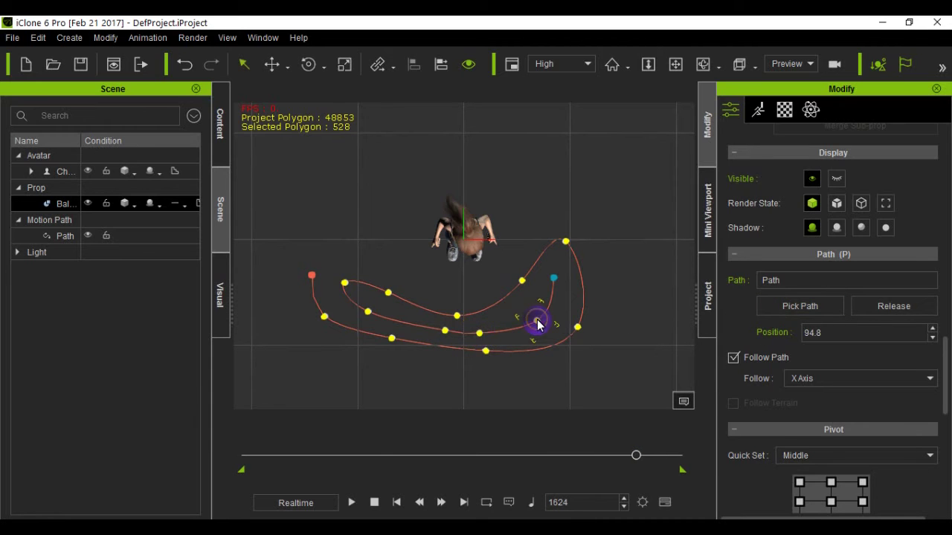
left_click_drag(645, 454, 678, 455)
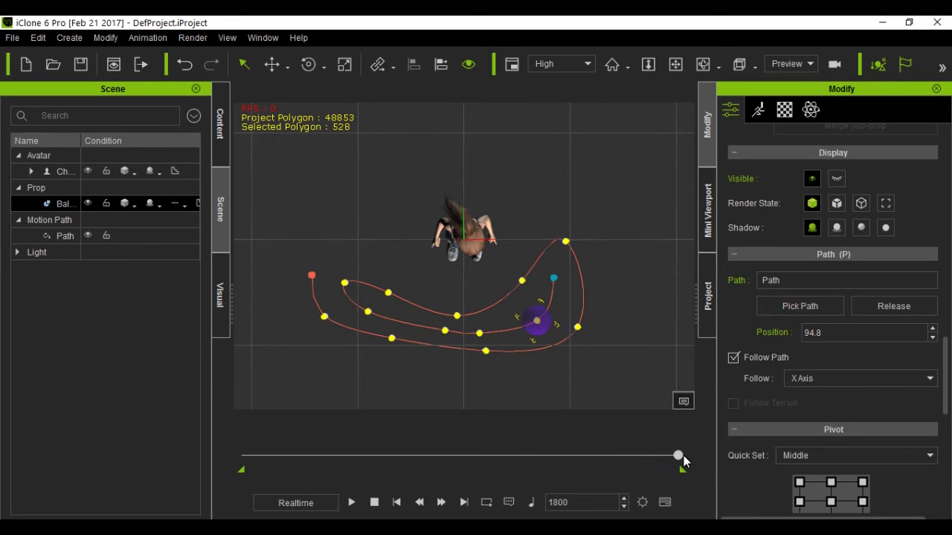
left_click(763, 310)
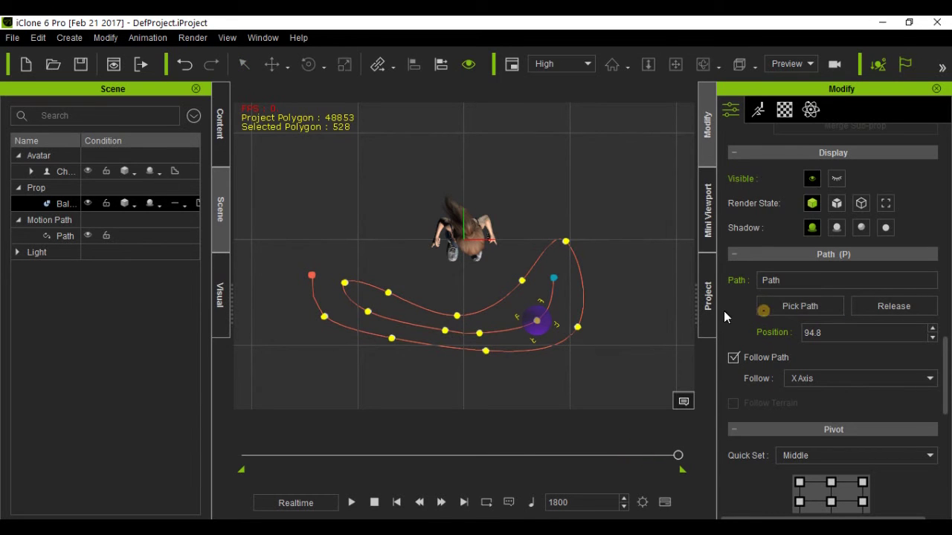
left_click(554, 280)
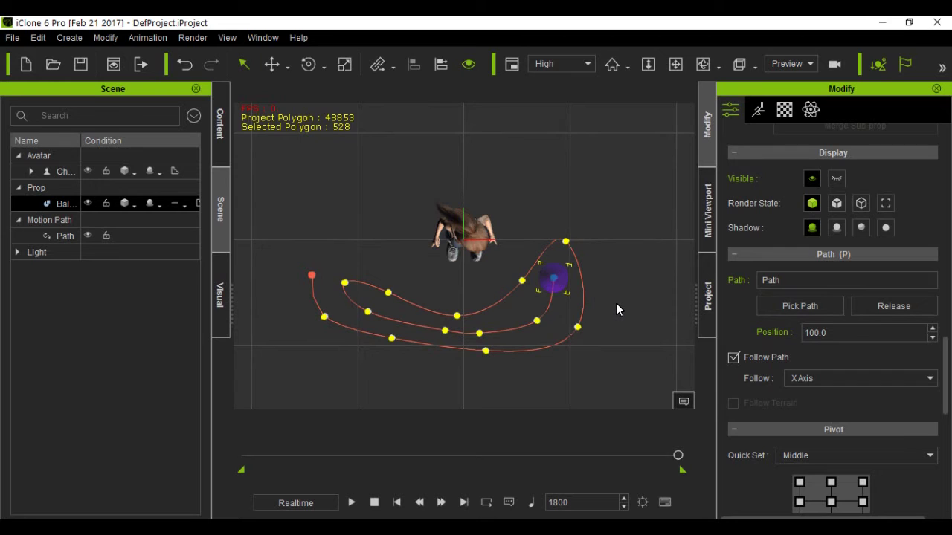
Rewind to frame 1 and select the character in the Scene panel.
left_click(374, 503)
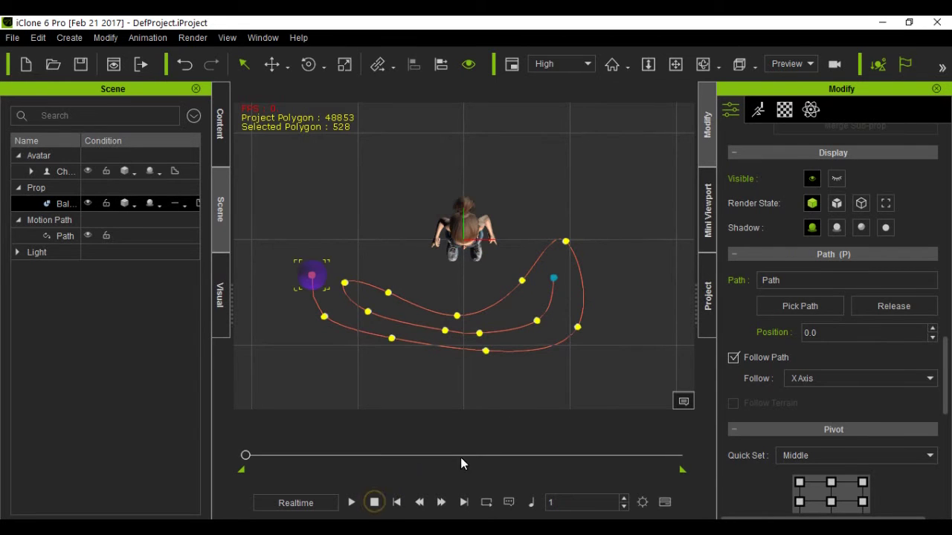
left_click(65, 171)
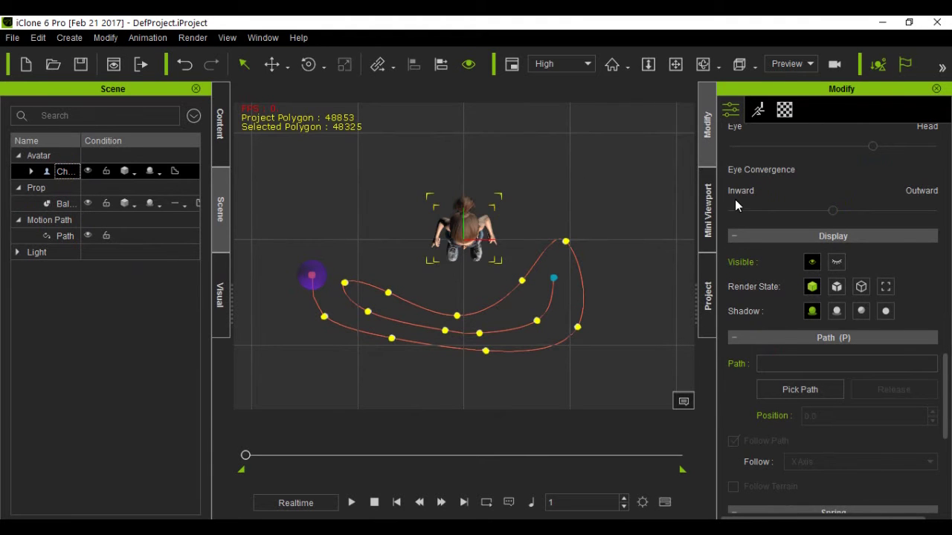
scroll(736, 170, "down", 6)
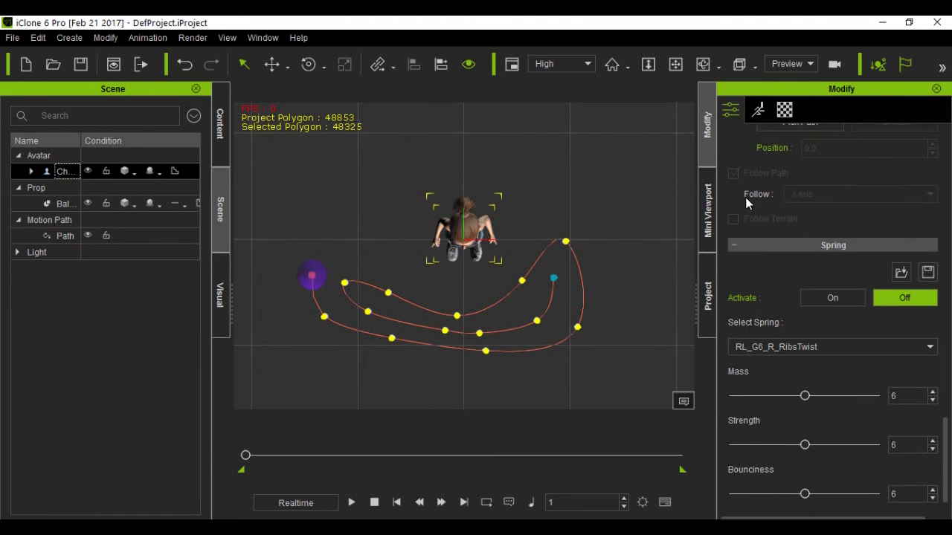
Set the character's Look At target to the purple ball Ball_001.
scroll(748, 253, "up", 8)
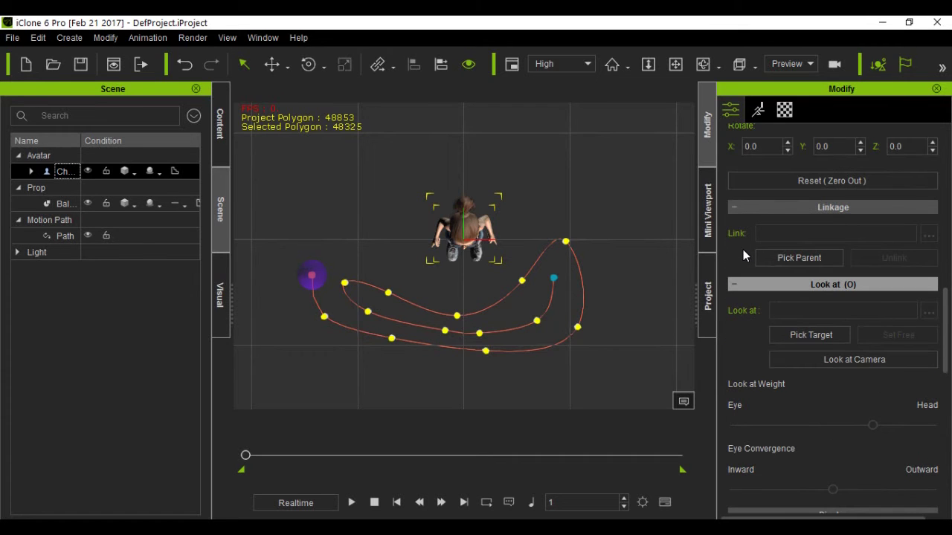
left_click(800, 332)
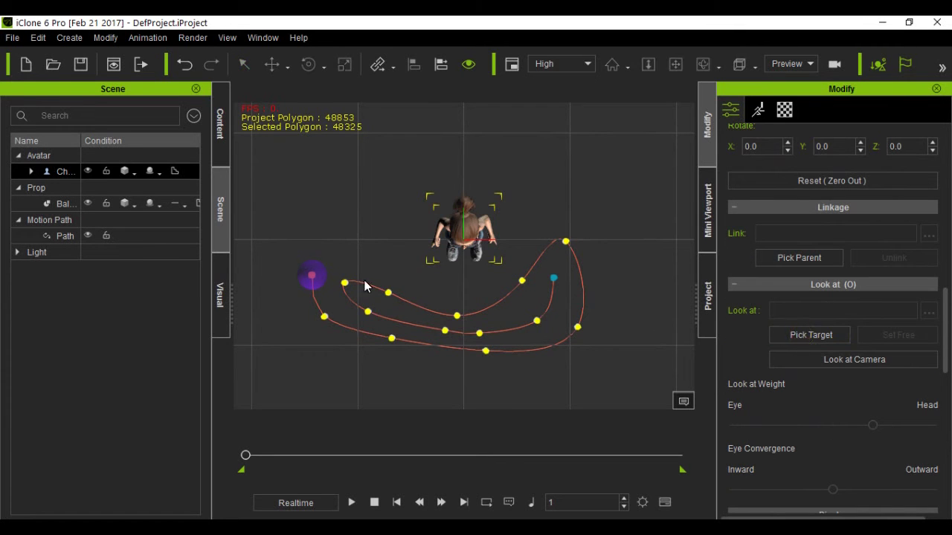
left_click(318, 281)
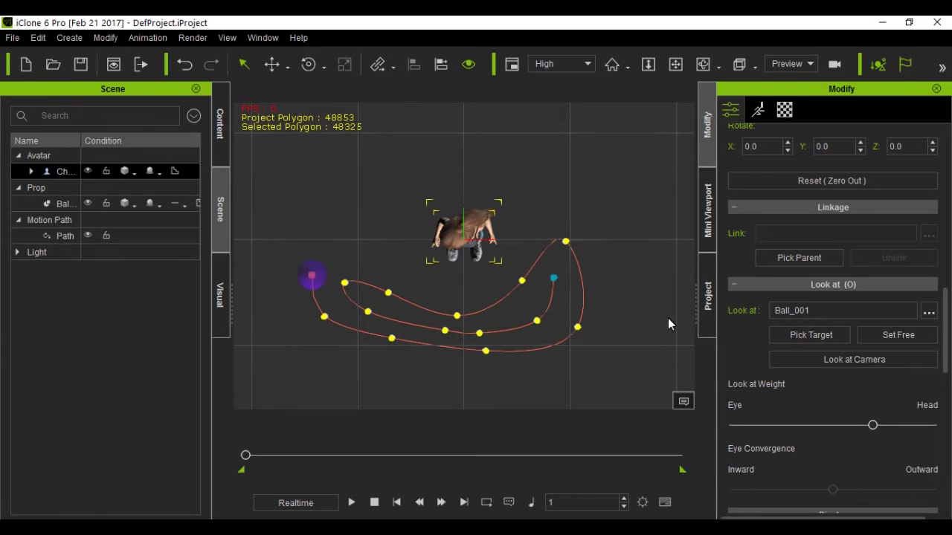
left_click(754, 112)
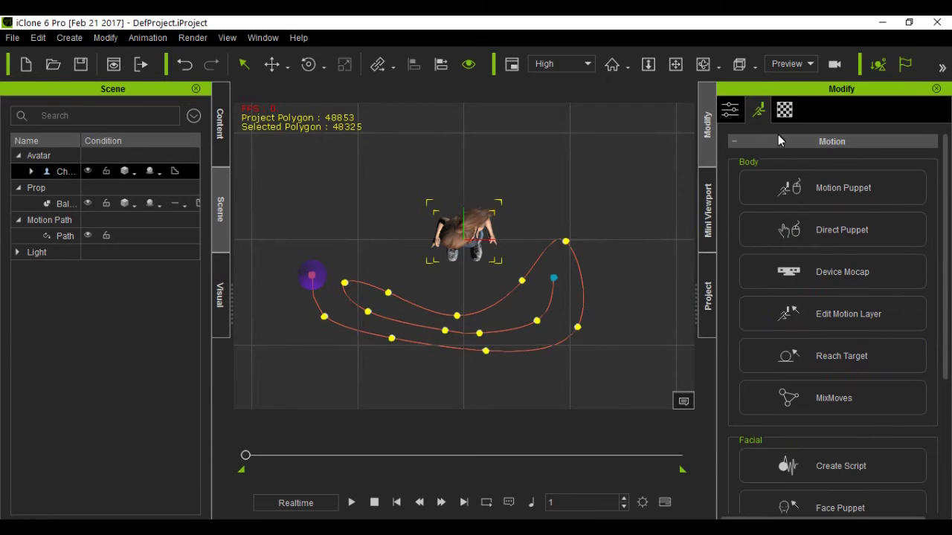
In Reach Target, make the first hand reach for Ball_001 and preview it.
left_click(835, 359)
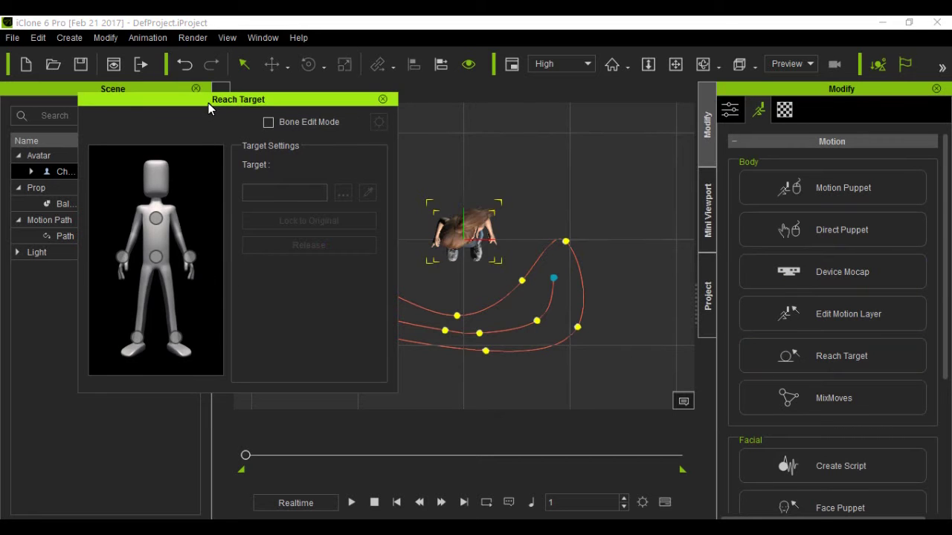
left_click_drag(208, 101, 759, 103)
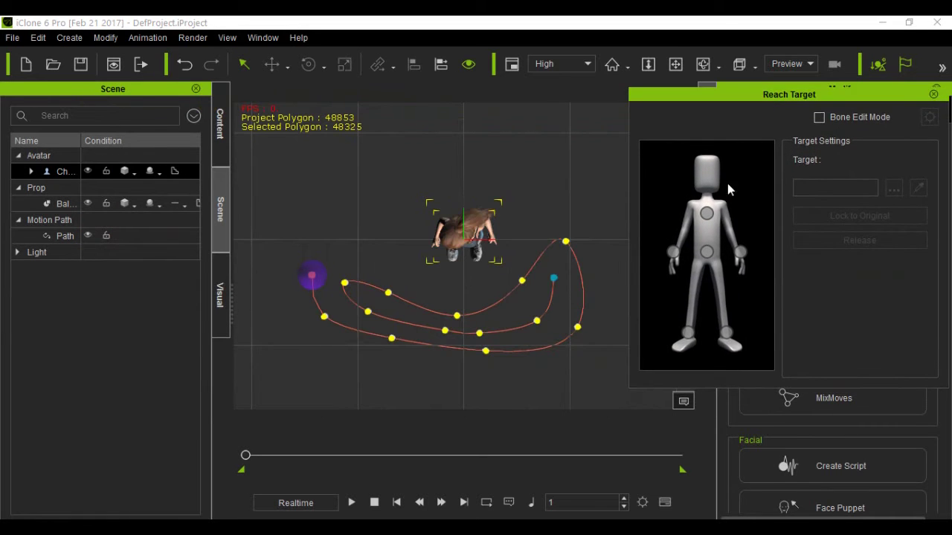
left_click(673, 253)
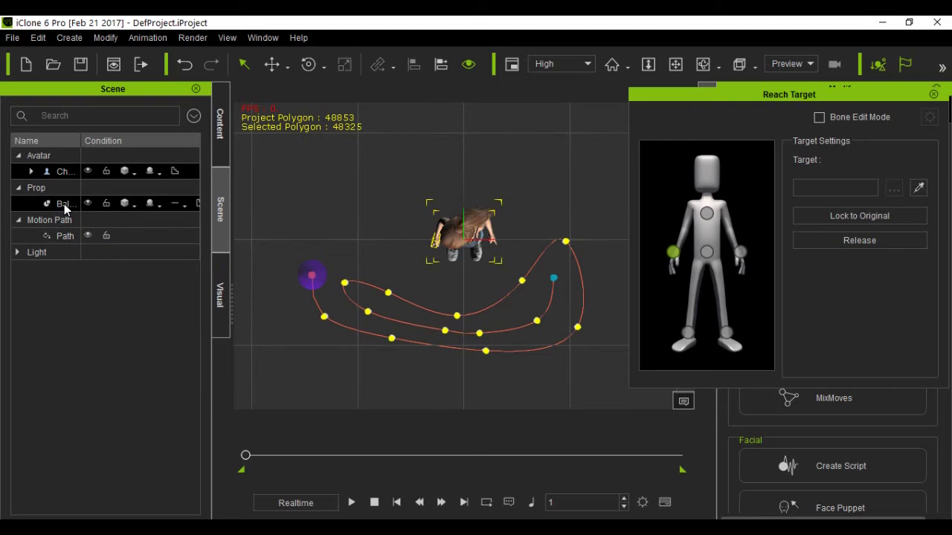
left_click(919, 188)
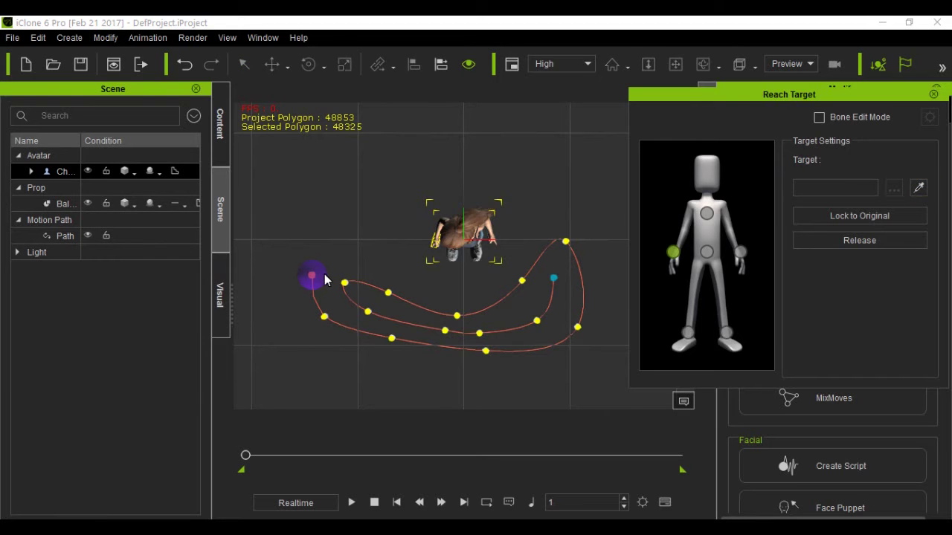
left_click(318, 273)
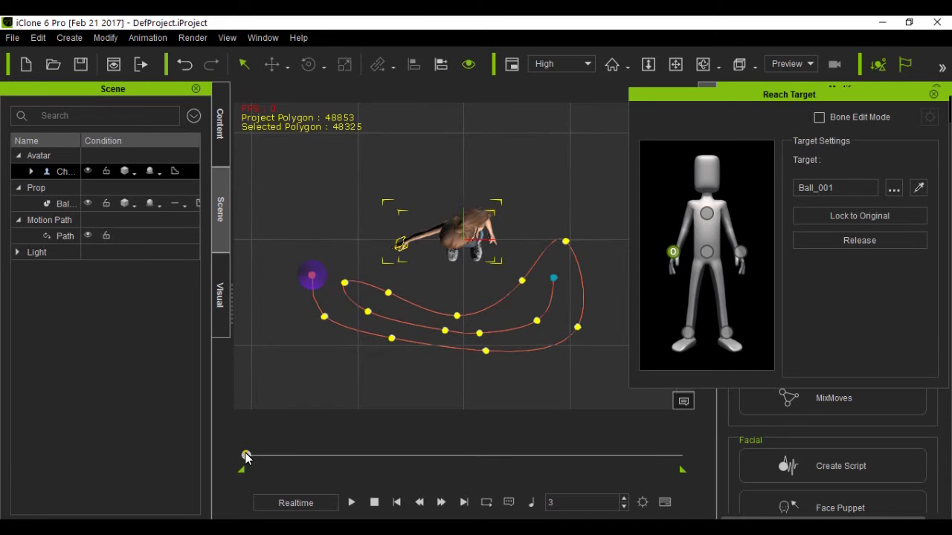
left_click_drag(246, 455, 411, 465)
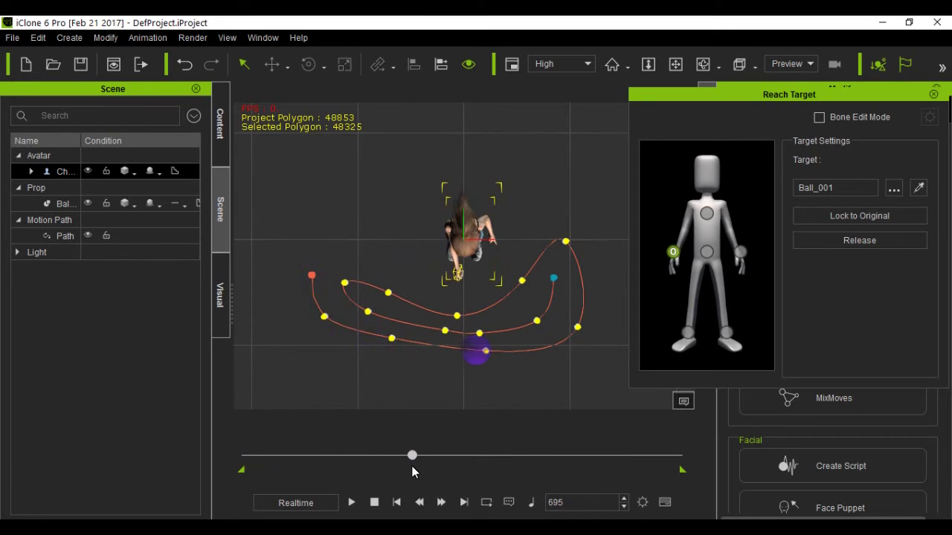
Release the first hand and set the other hand's reach target to Ball_001.
left_click(838, 242)
left_click(740, 252)
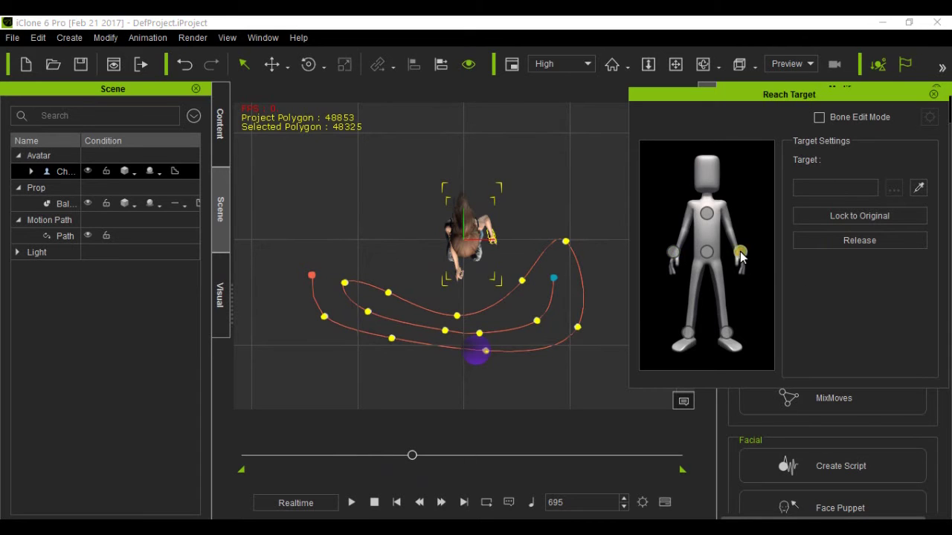
left_click(918, 188)
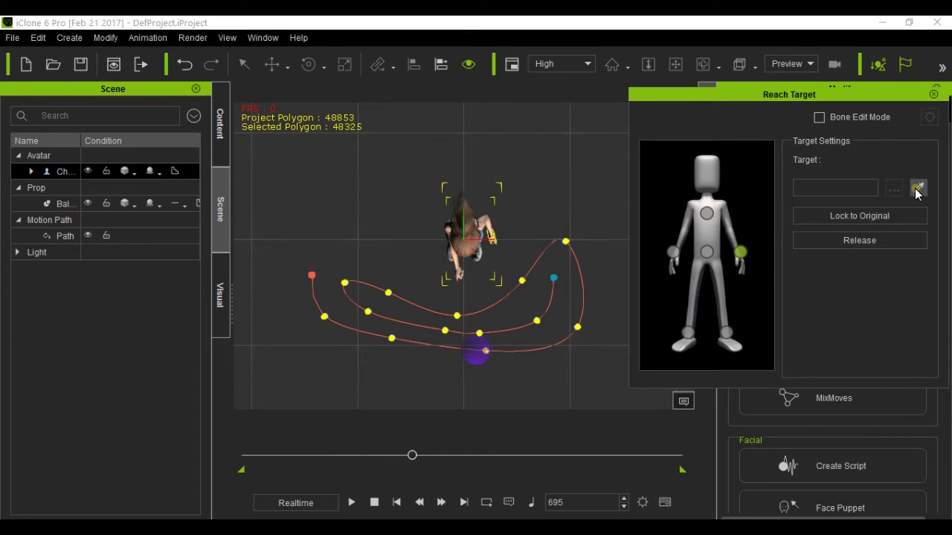
left_click(482, 351)
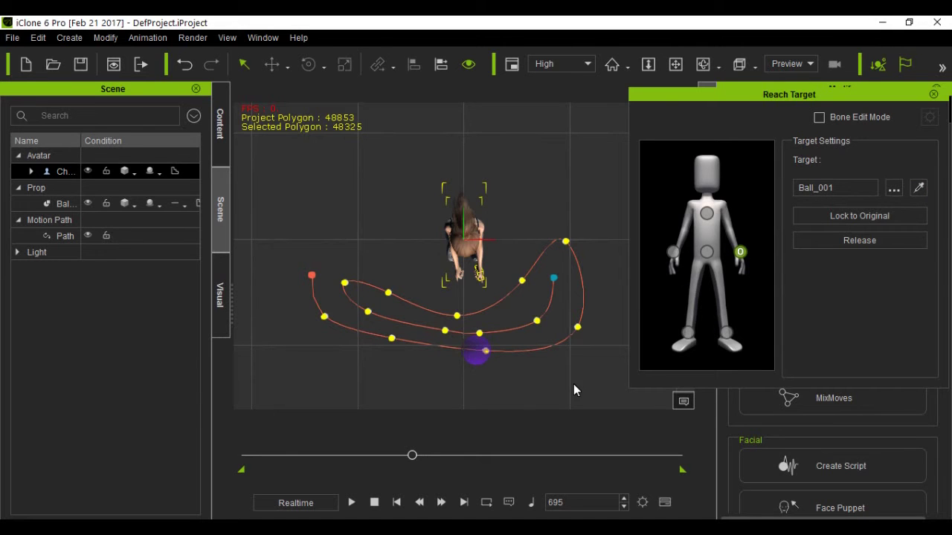
left_click_drag(411, 455, 556, 441)
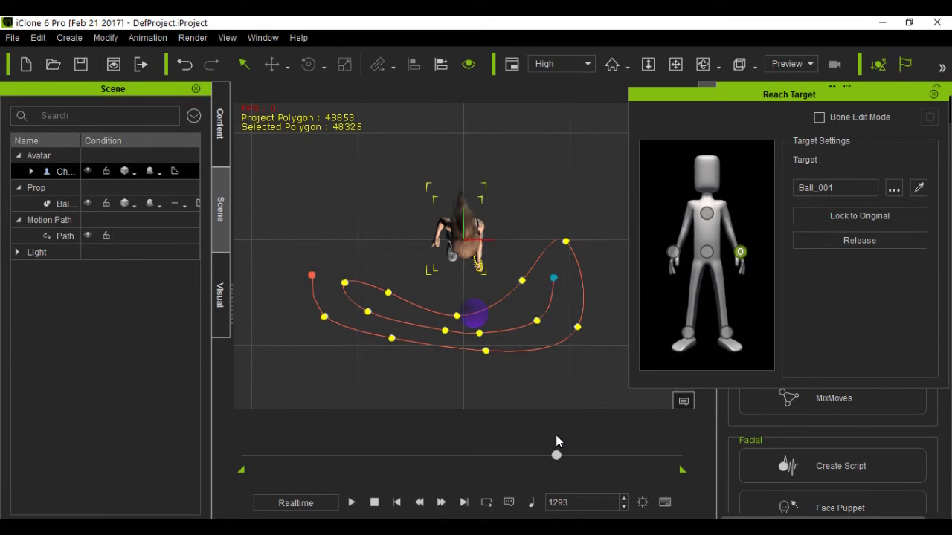
Release the hand, then retarget the left hand to Ball_001 and check later frames.
left_click(835, 242)
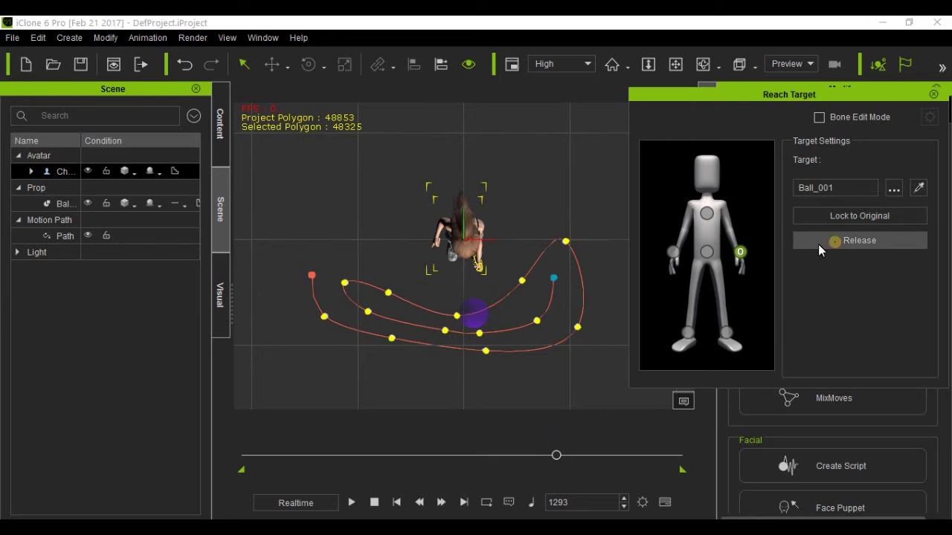
left_click(672, 253)
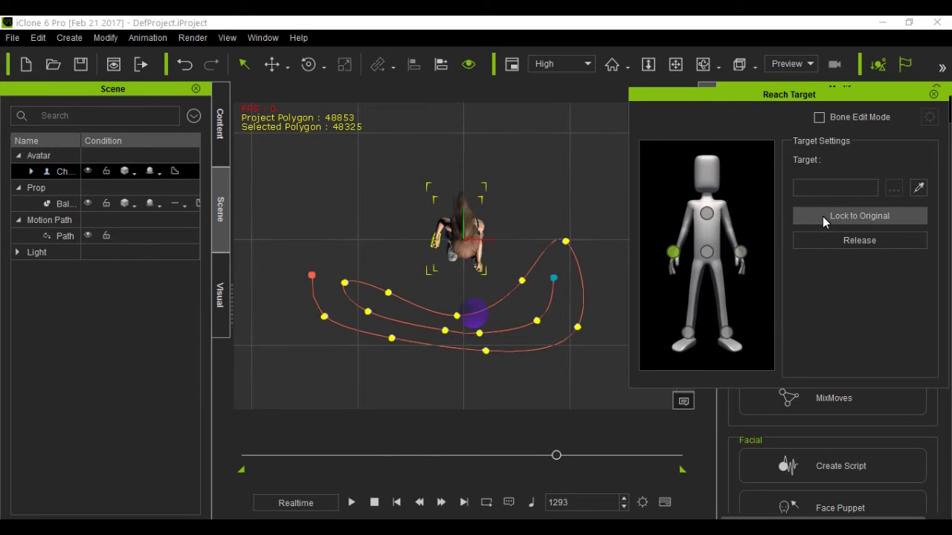
left_click(916, 188)
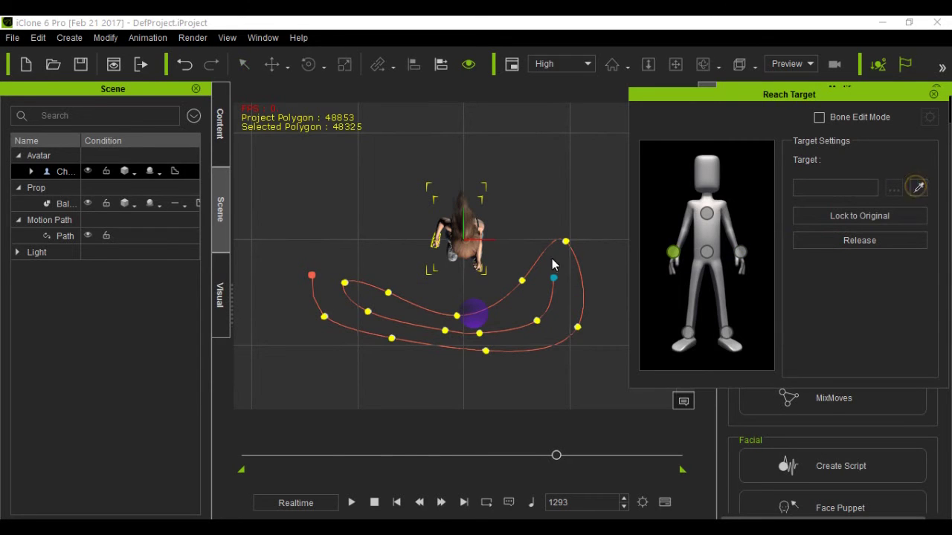
left_click(473, 316)
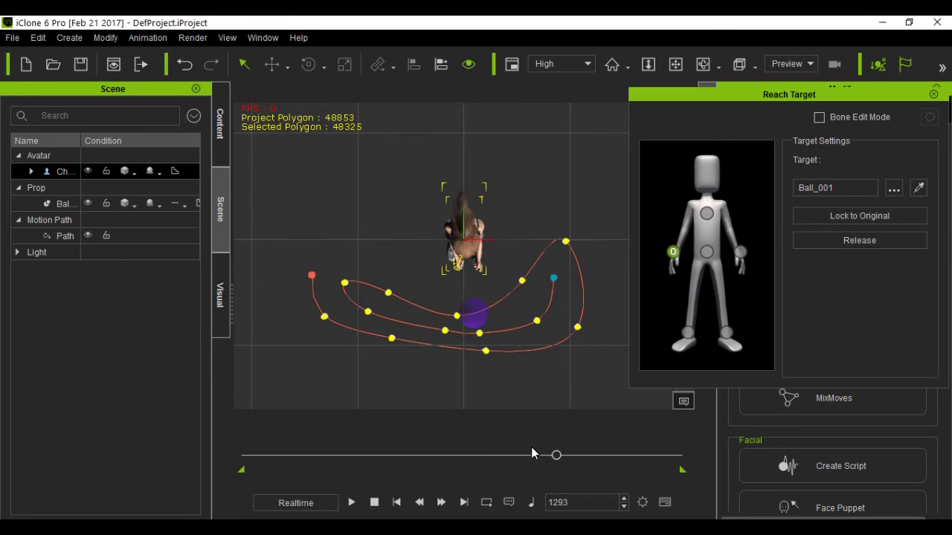
left_click_drag(556, 456, 616, 457)
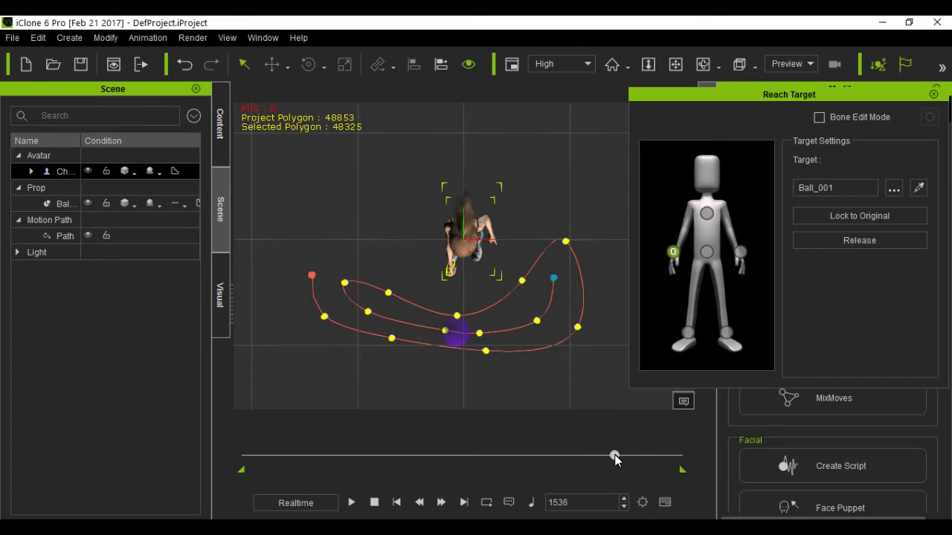
Release the left hand, target Ball_001 with the right hand, and close Reach Target.
left_click(809, 239)
left_click(739, 254)
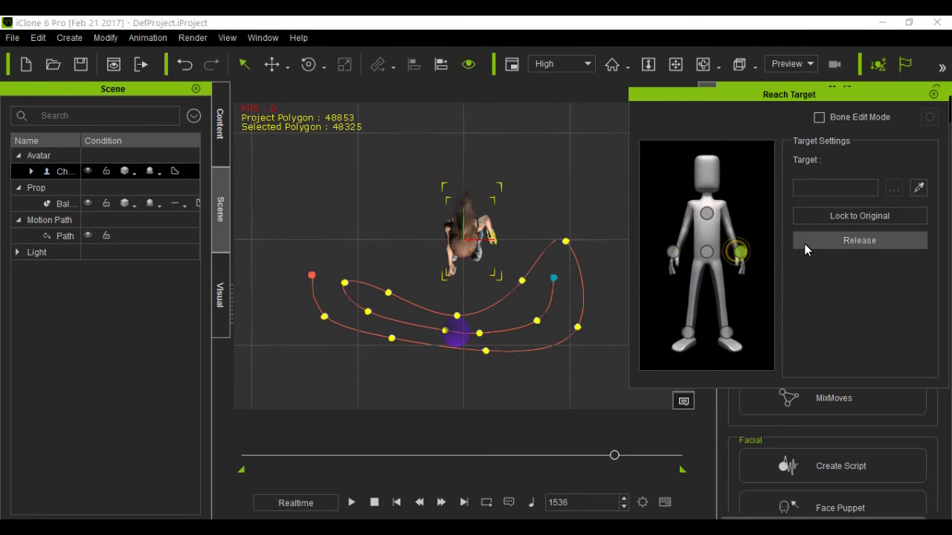
left_click(457, 338)
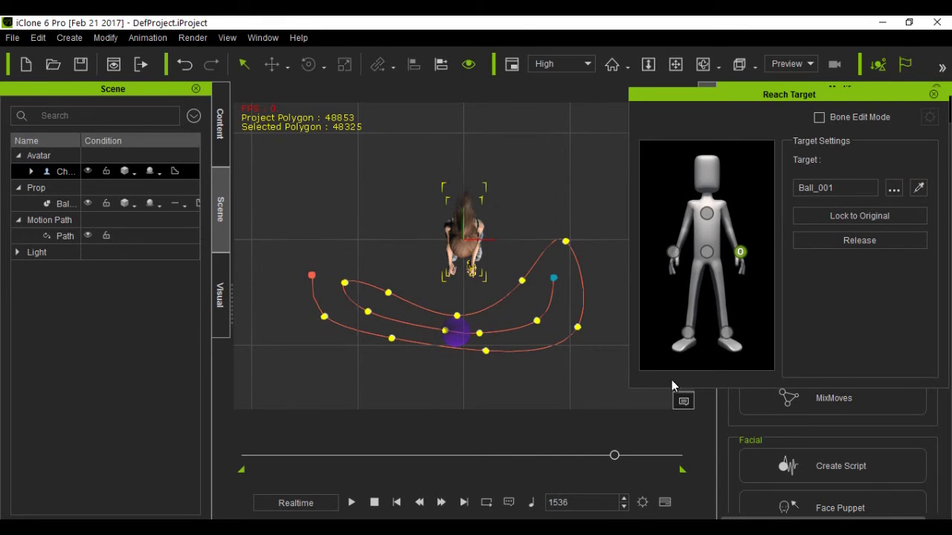
left_click_drag(612, 451, 678, 455)
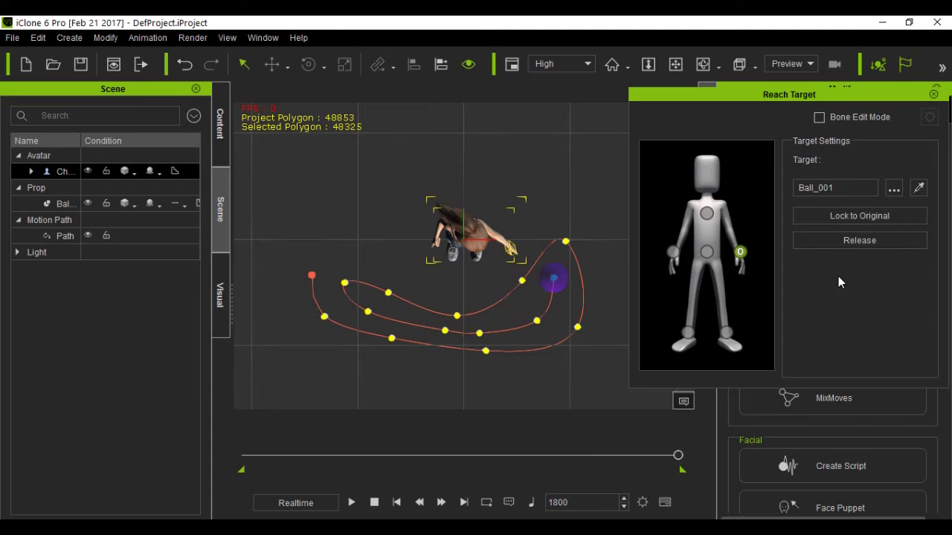
left_click(934, 94)
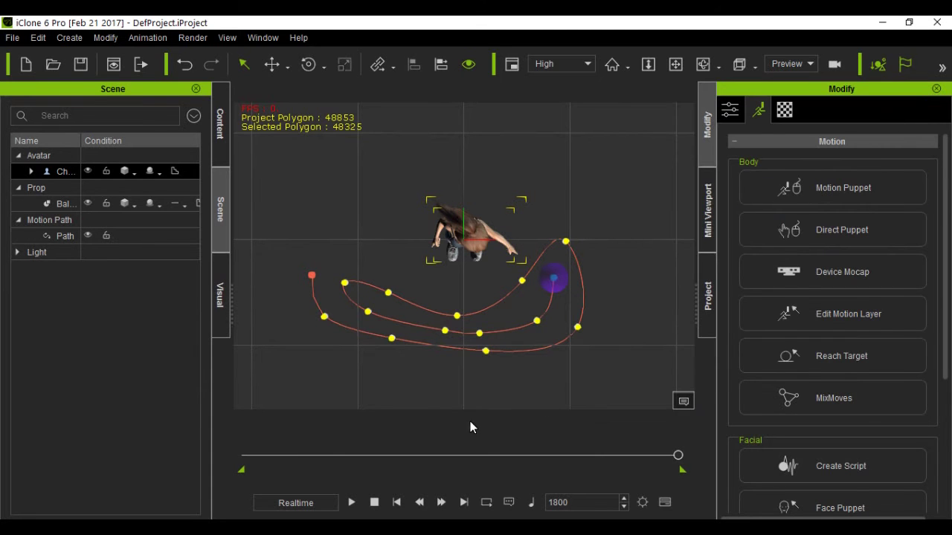
Switch the camera to Front view and play the animation from frame 1 to 1800.
left_click(375, 503)
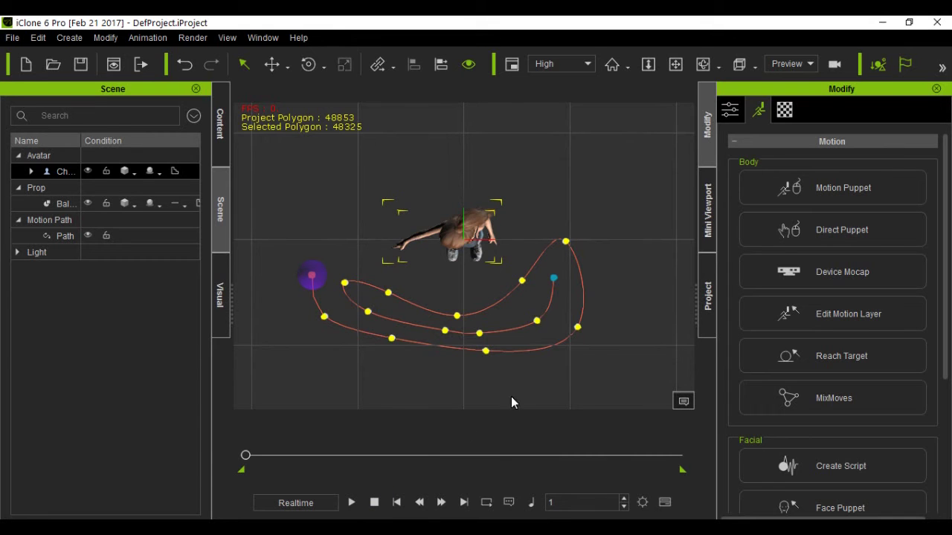
left_click(758, 69)
left_click(761, 88)
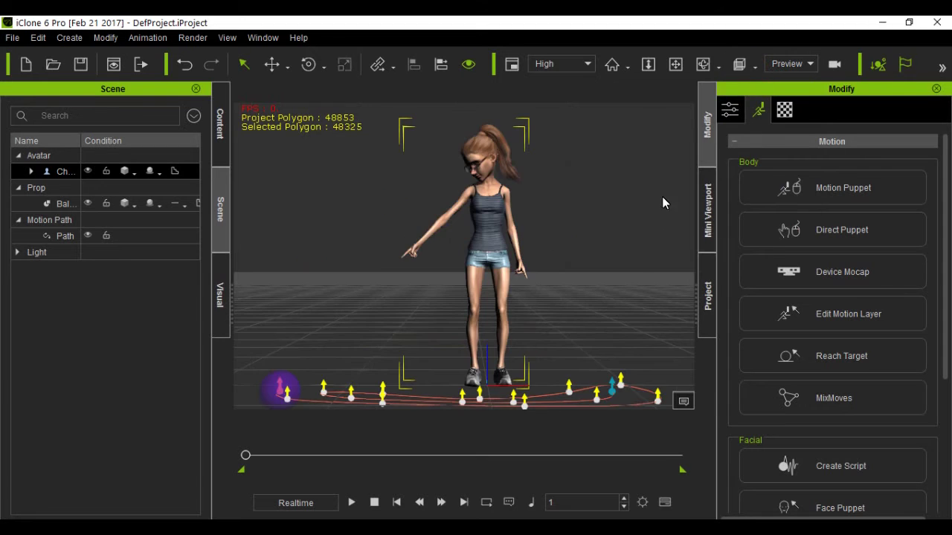
left_click(351, 504)
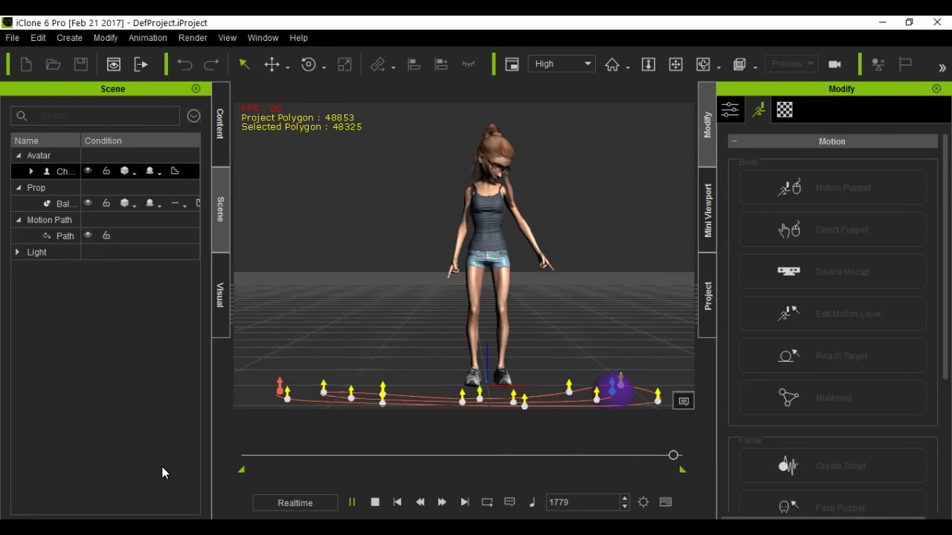
left_click(374, 504)
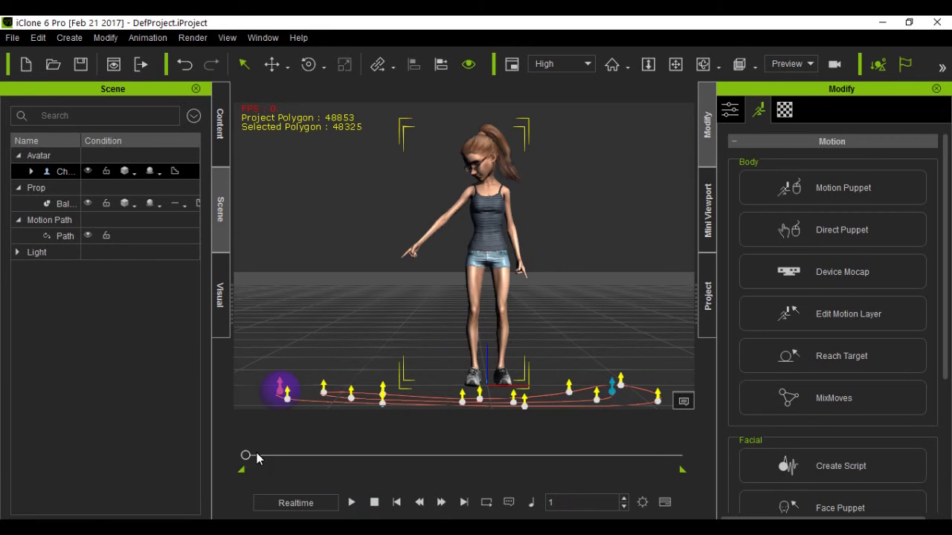
Raise the motion path above the character's head with the Move tool.
left_click_drag(272, 460, 383, 456)
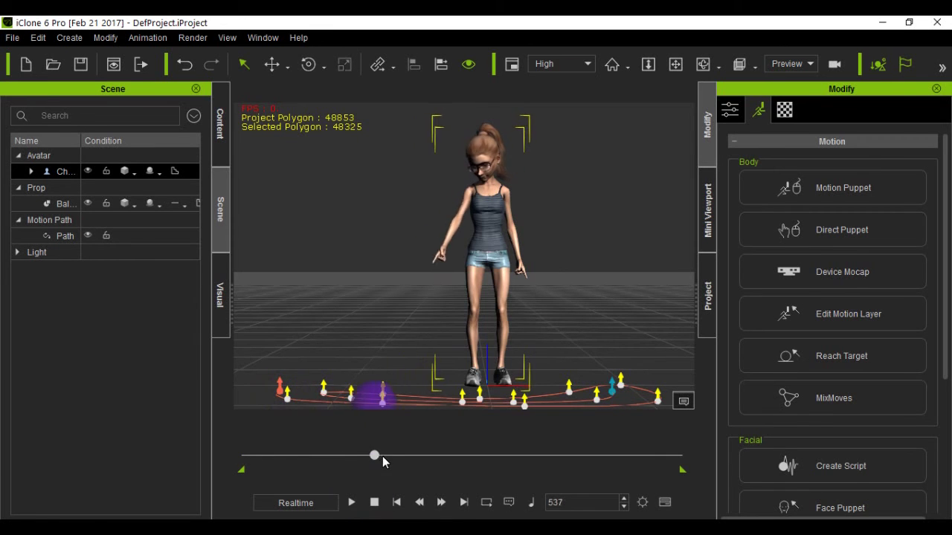
left_click(36, 238)
left_click(59, 237)
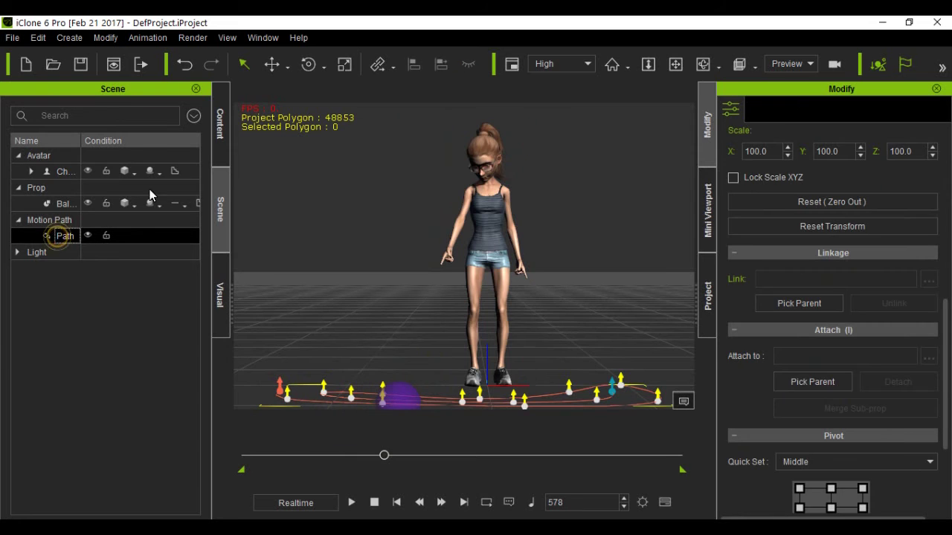
left_click(271, 67)
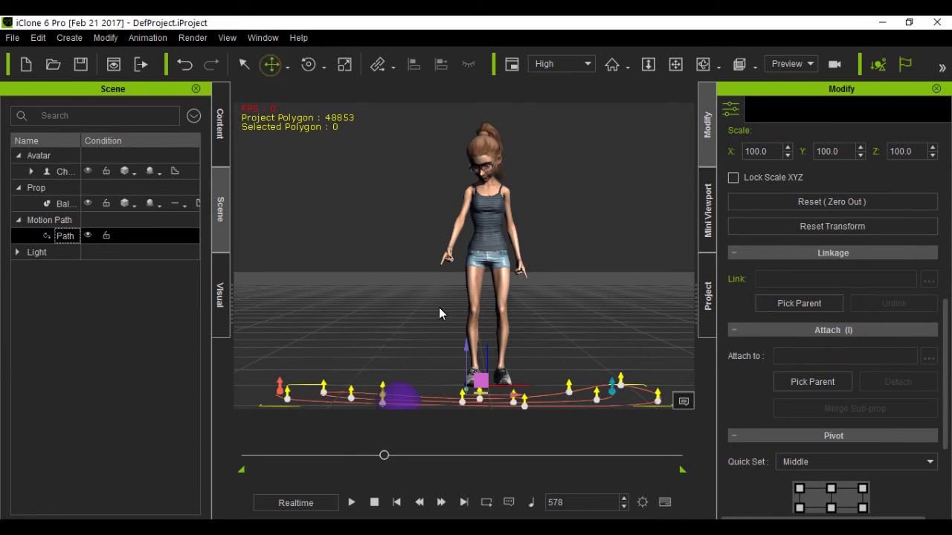
left_click_drag(469, 359, 481, 223)
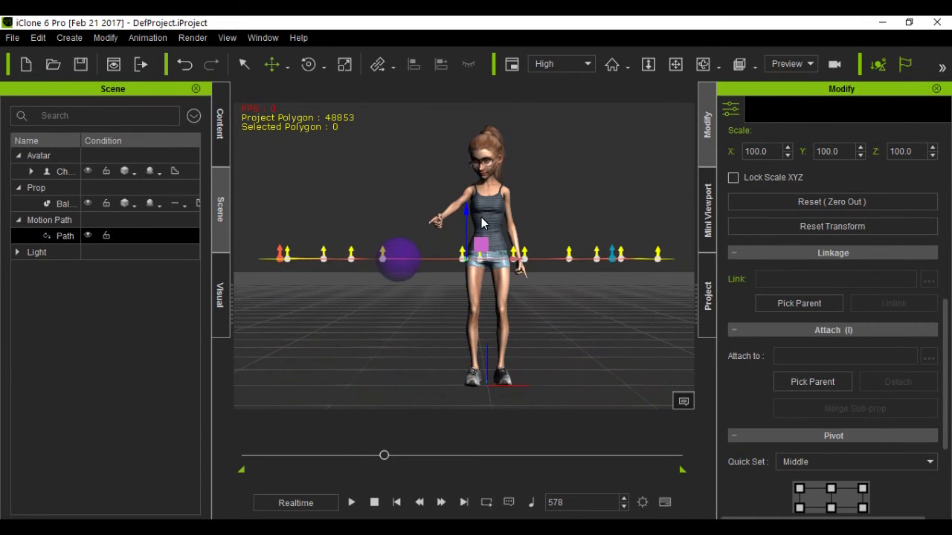
left_click_drag(382, 455, 434, 455)
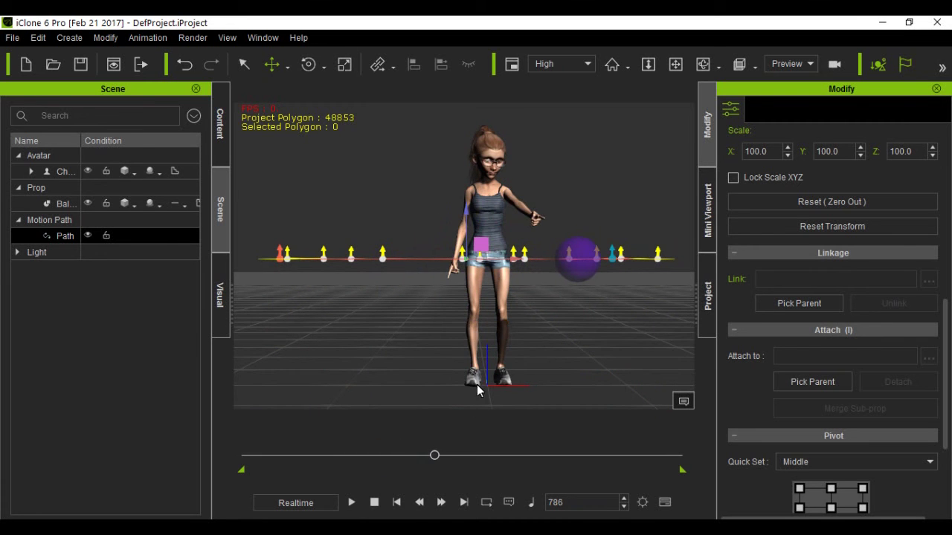
left_click_drag(463, 213, 470, 128)
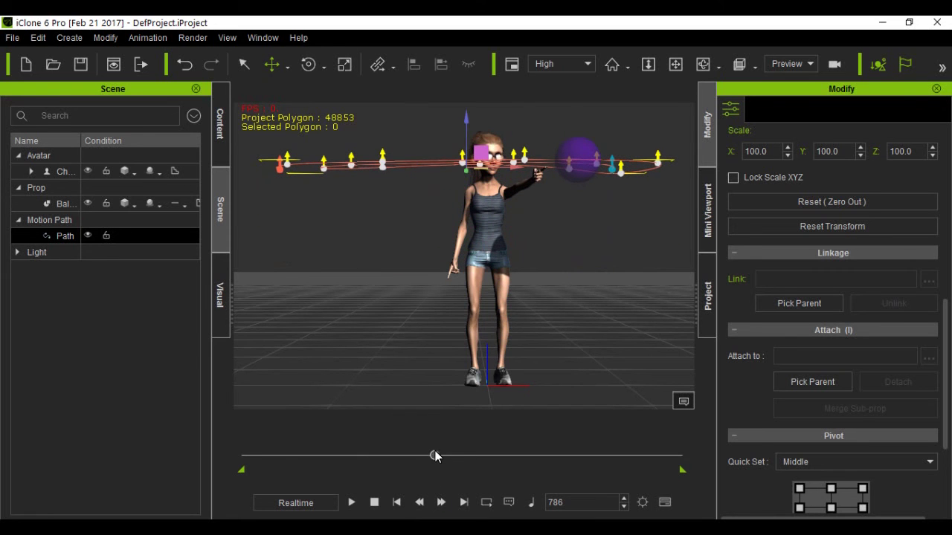
left_click_drag(436, 455, 570, 457)
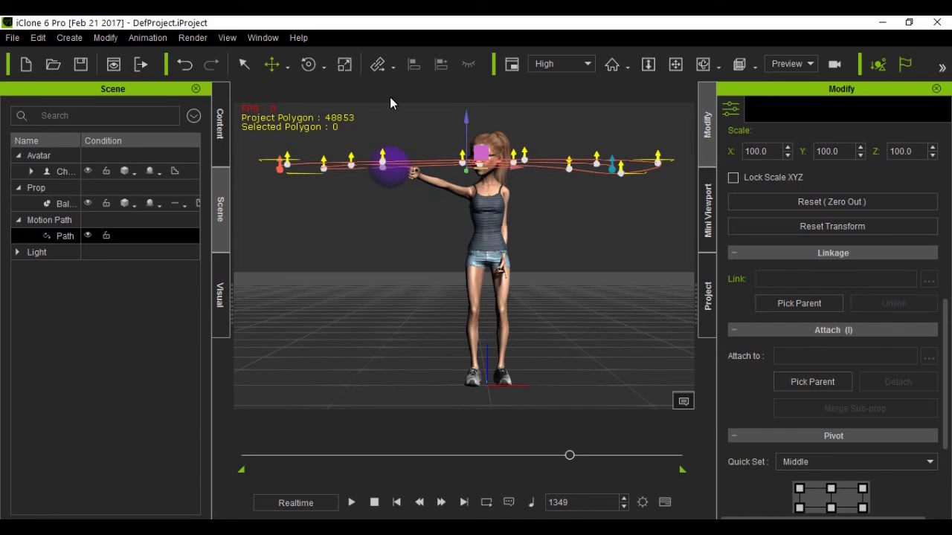
Tilt the motion path with the Rotate tool, check the arm reach, and rewind.
left_click(308, 64)
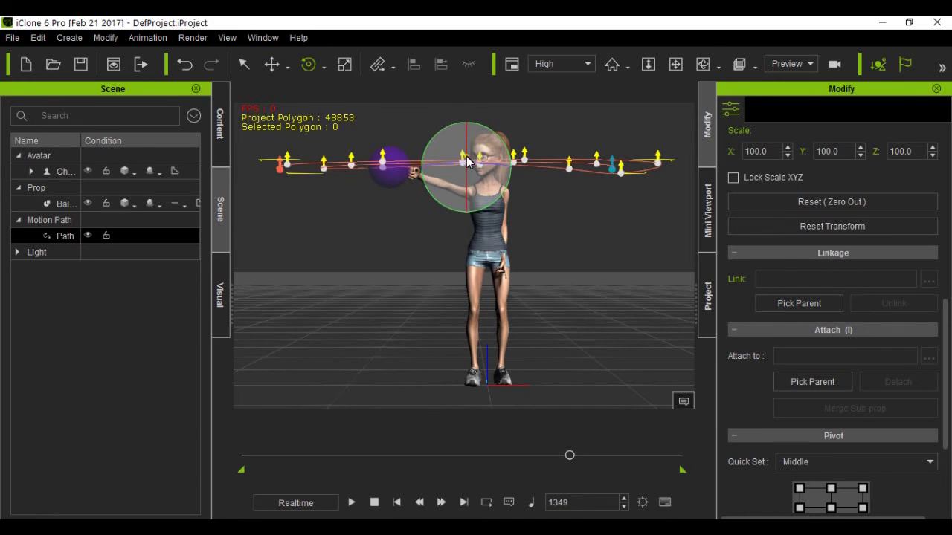
left_click_drag(467, 159, 469, 199)
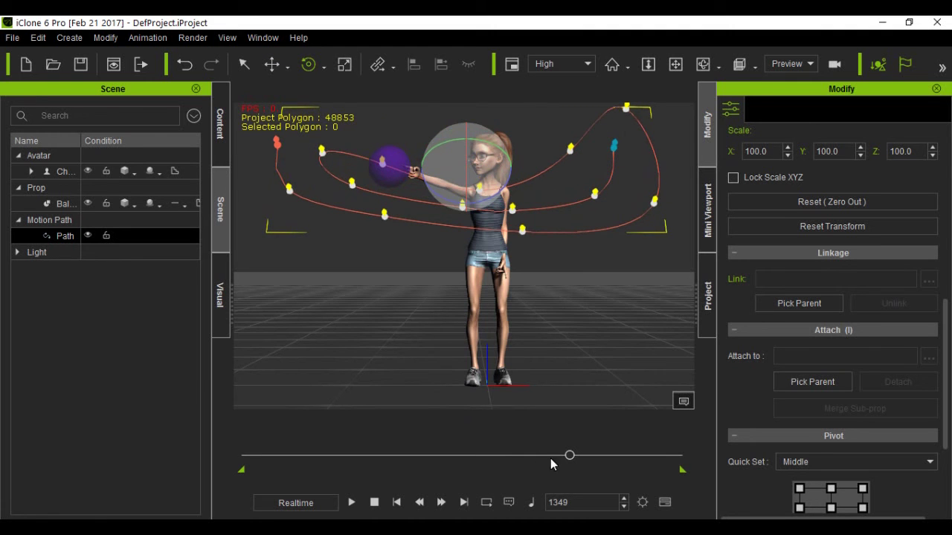
left_click_drag(570, 461, 670, 437)
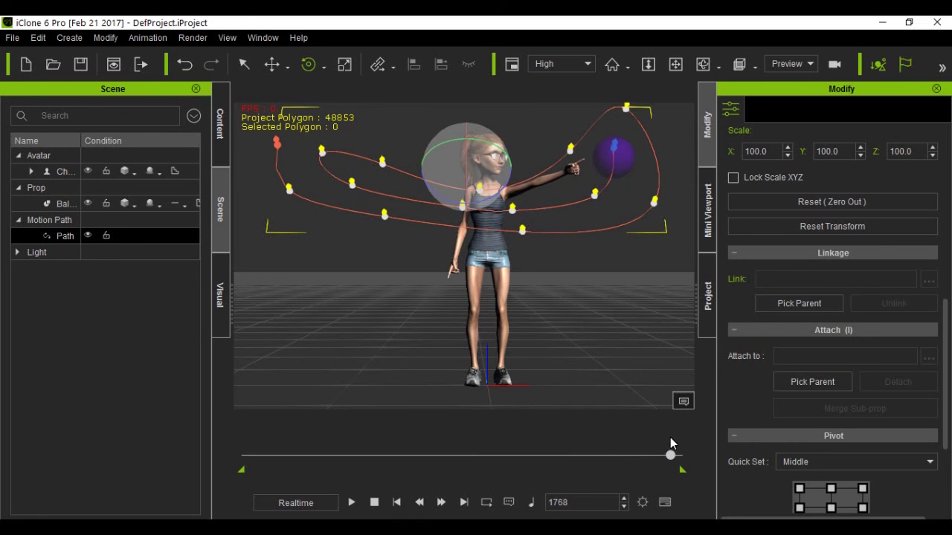
left_click(374, 504)
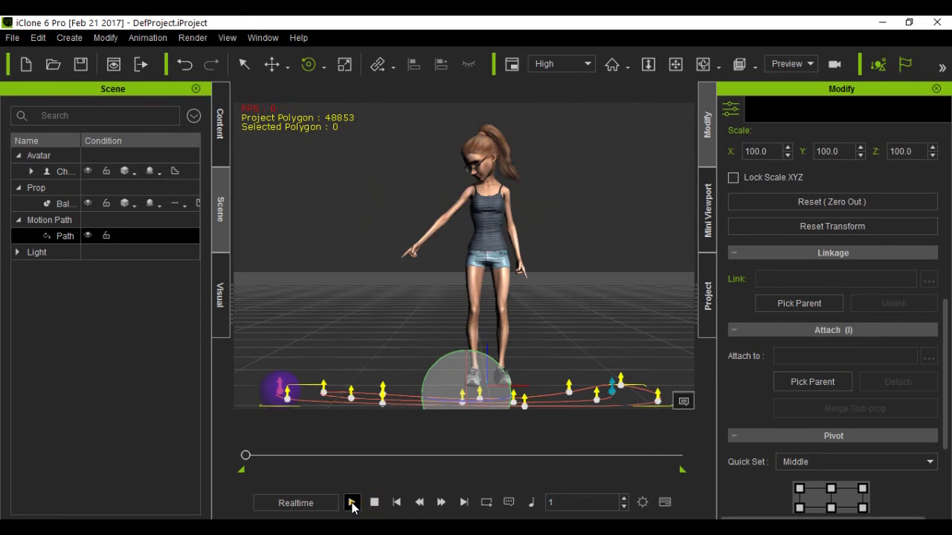
Play the raised, tilted-path animation through frame 1800, then stop at frame 1.
left_click(351, 503)
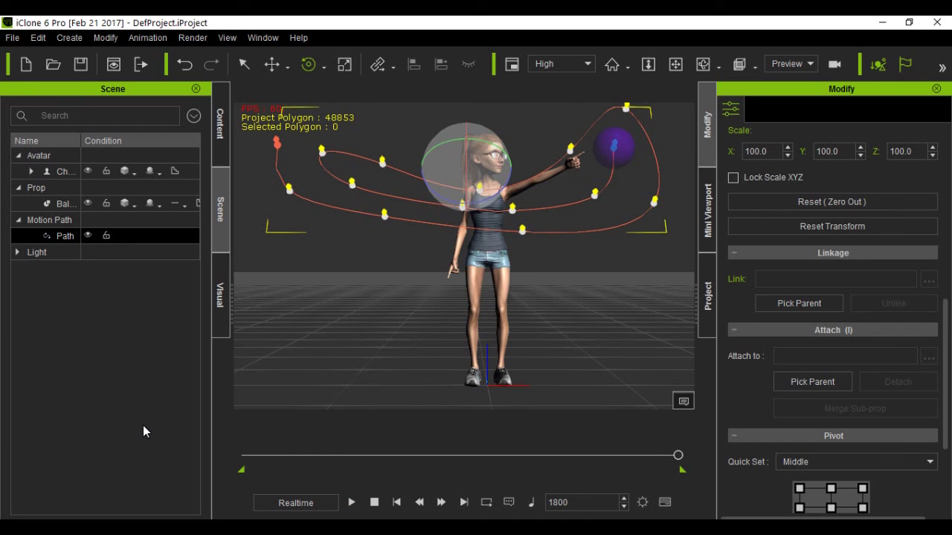
left_click(351, 502)
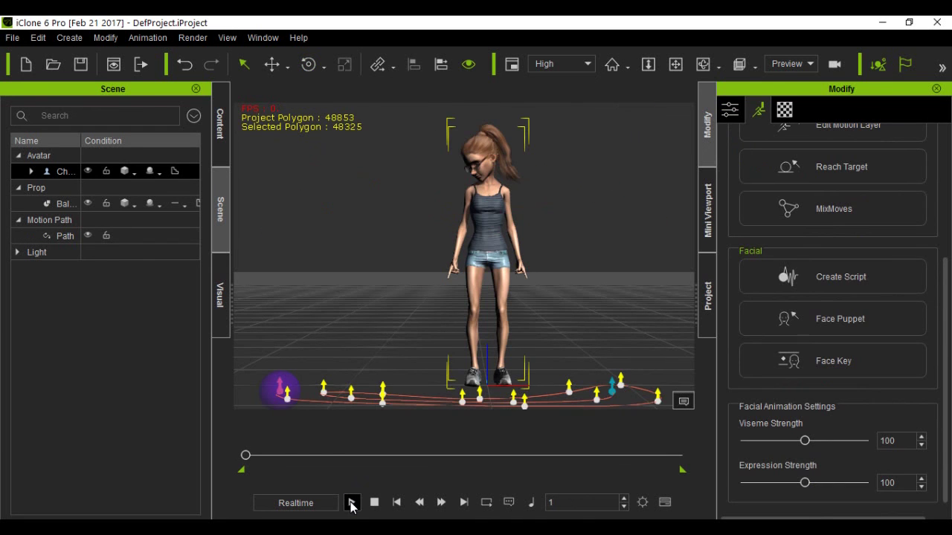
Play the animation in Front view and watch the character's foot kick up to the purple ball.
left_click(351, 503)
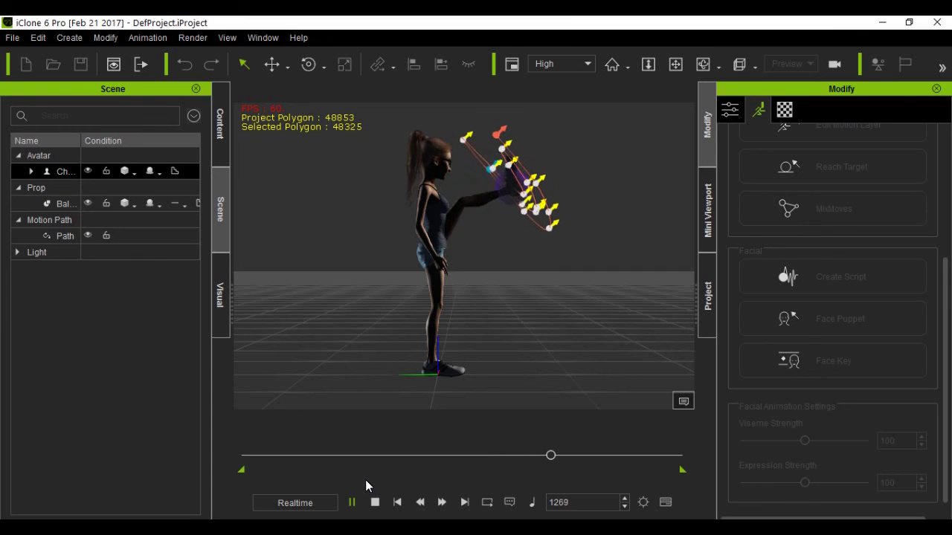
left_click(754, 67)
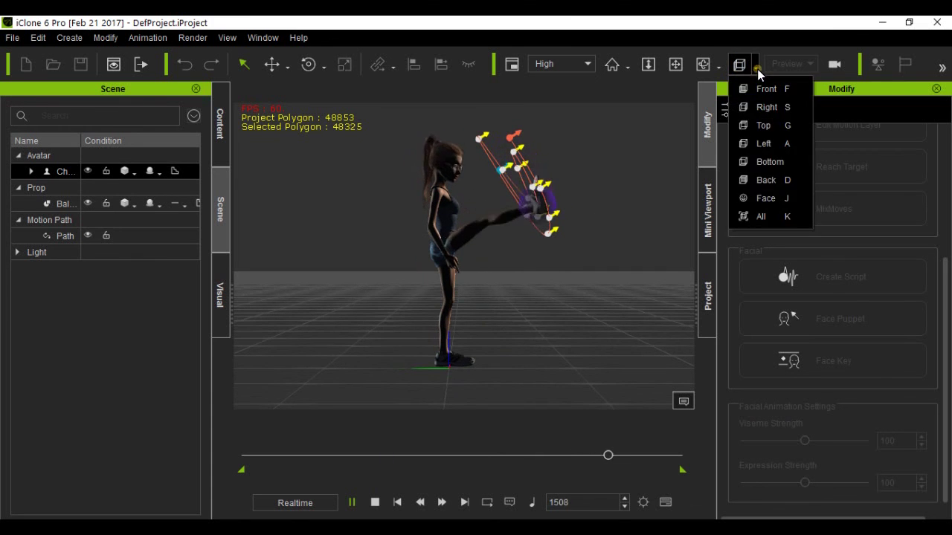
left_click(757, 86)
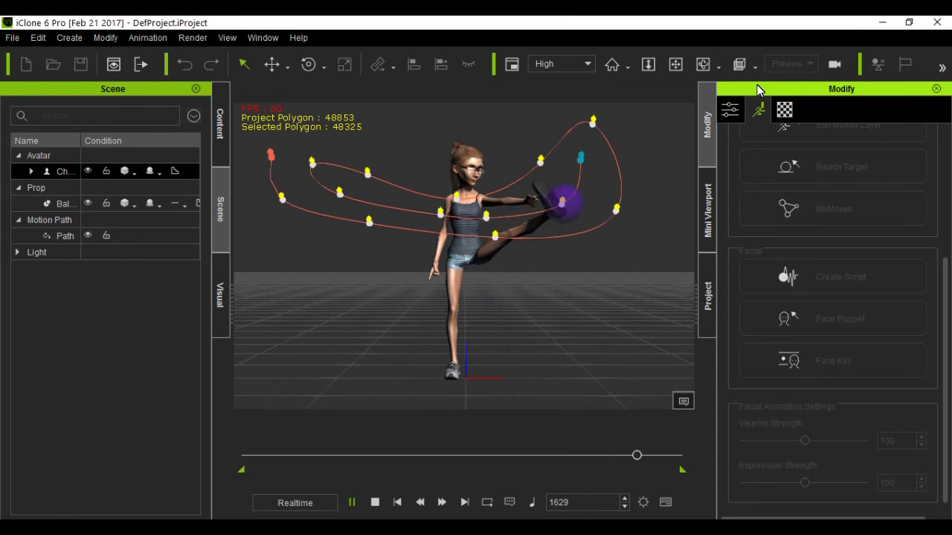